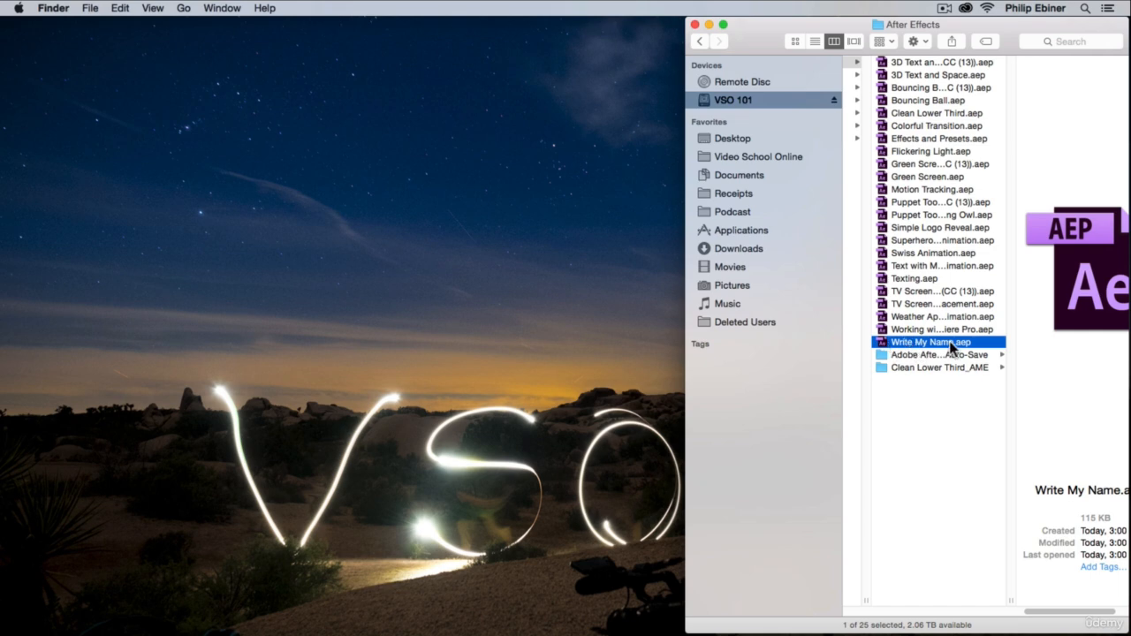
Step: Open the Write My Name.aep project file in After Effects and save the project
scroll(936, 342, left, 1)
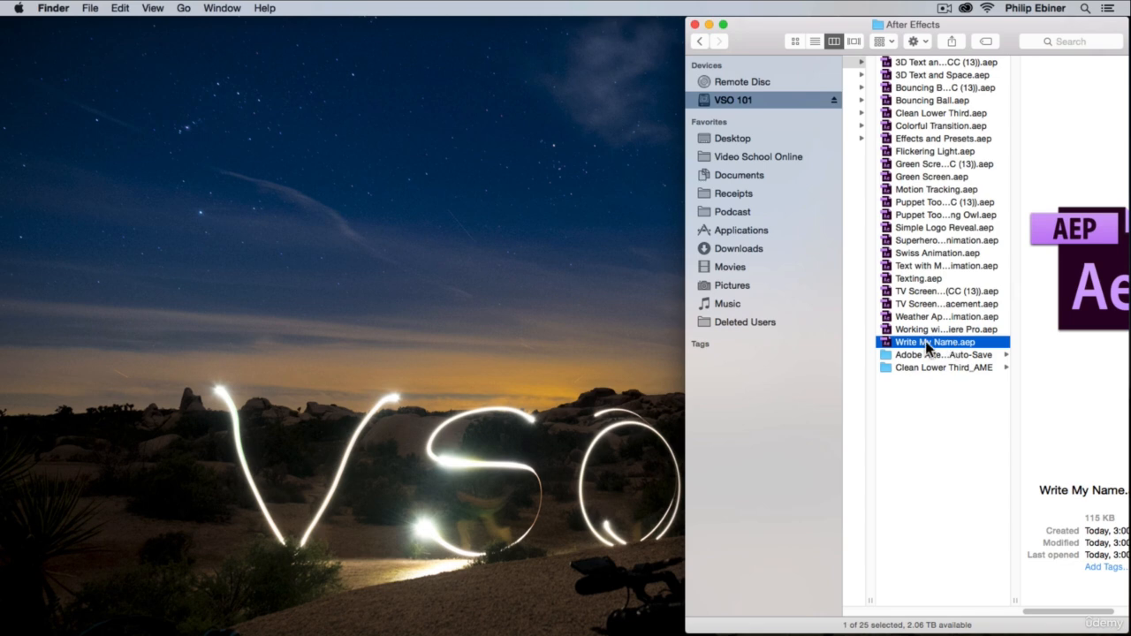
scroll(925, 341, right, 4)
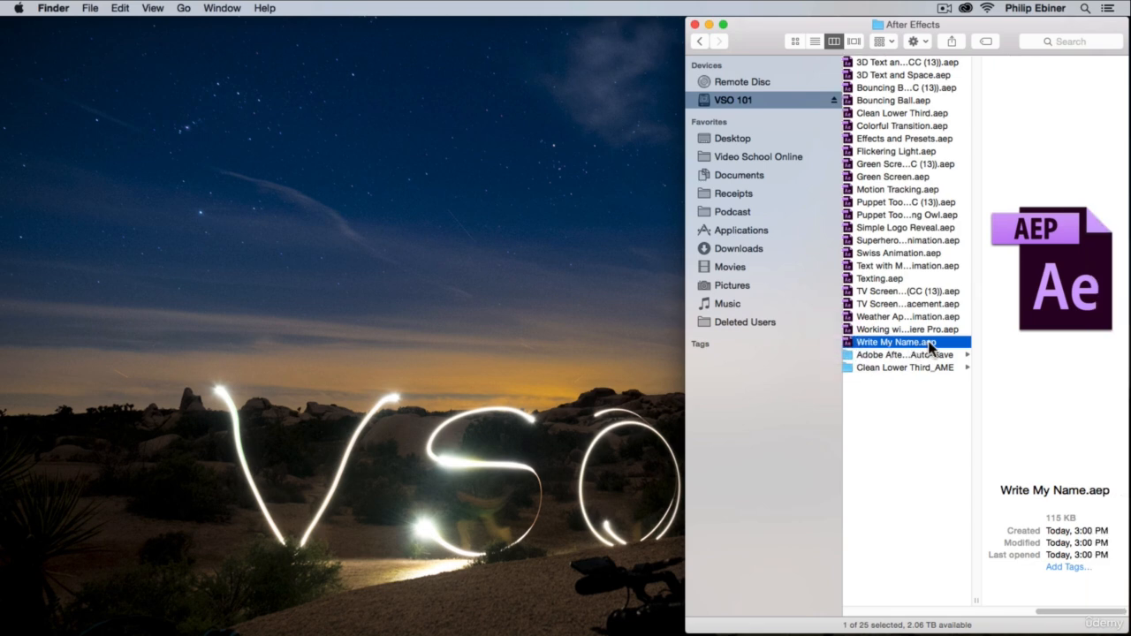
double_click(928, 343)
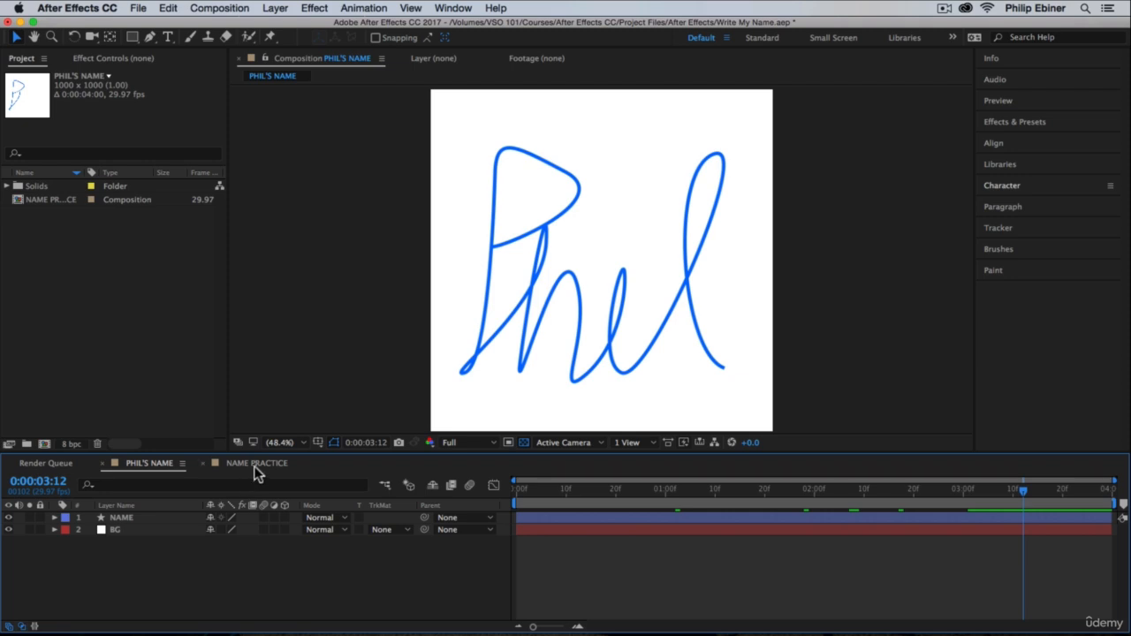
key(super+s)
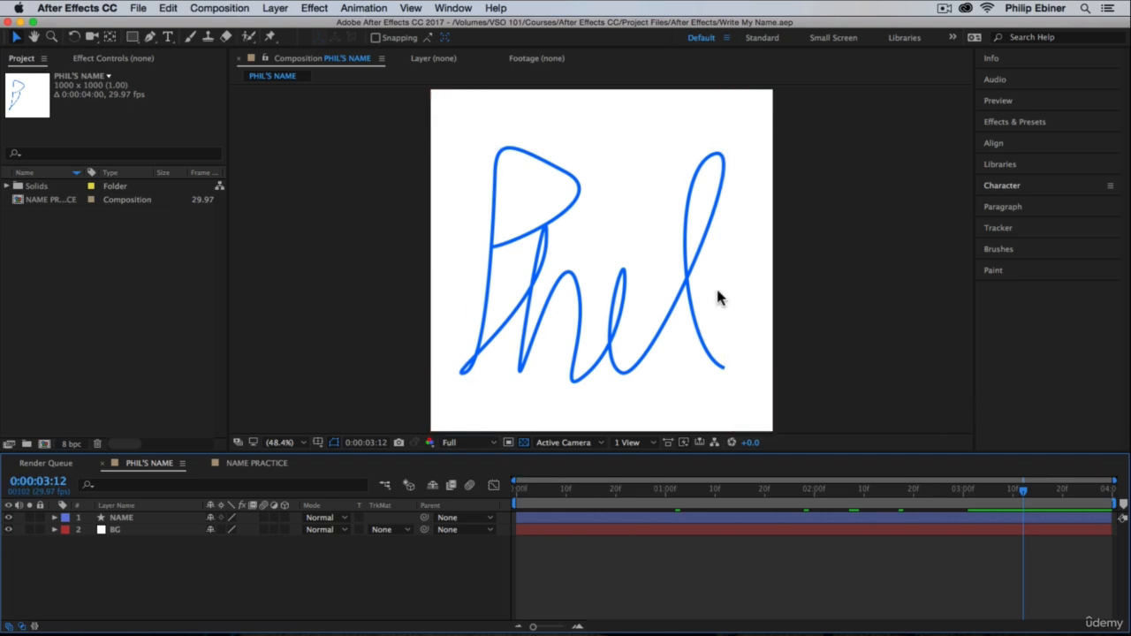
Step: Compare the finished name composition with the NAME PRACTICE composition
click(255, 463)
click(161, 467)
click(248, 463)
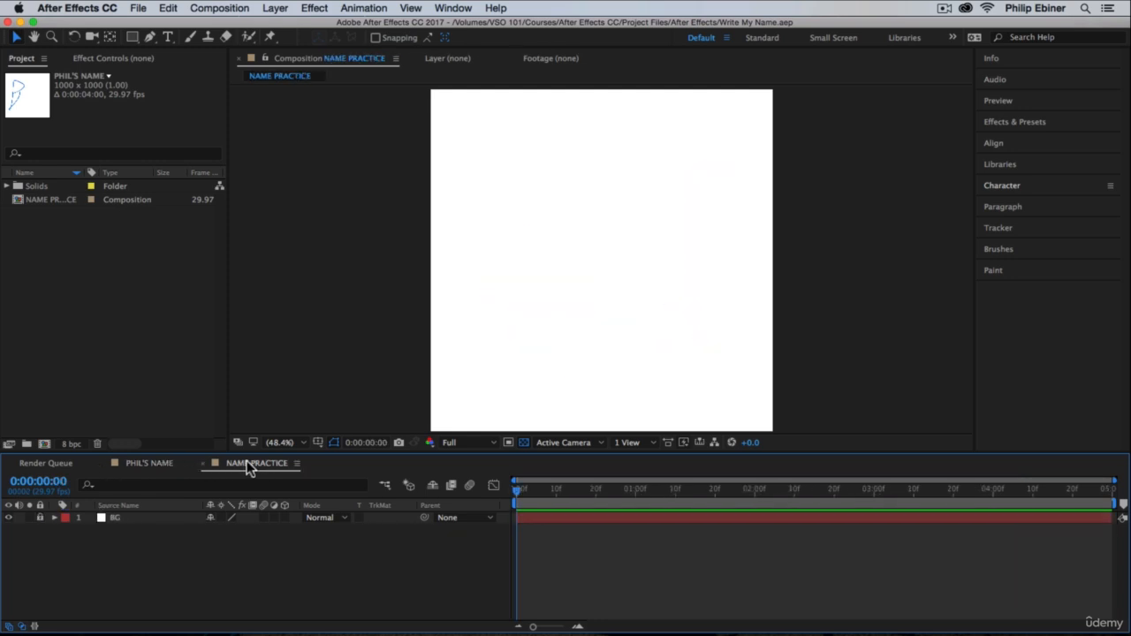
click(155, 464)
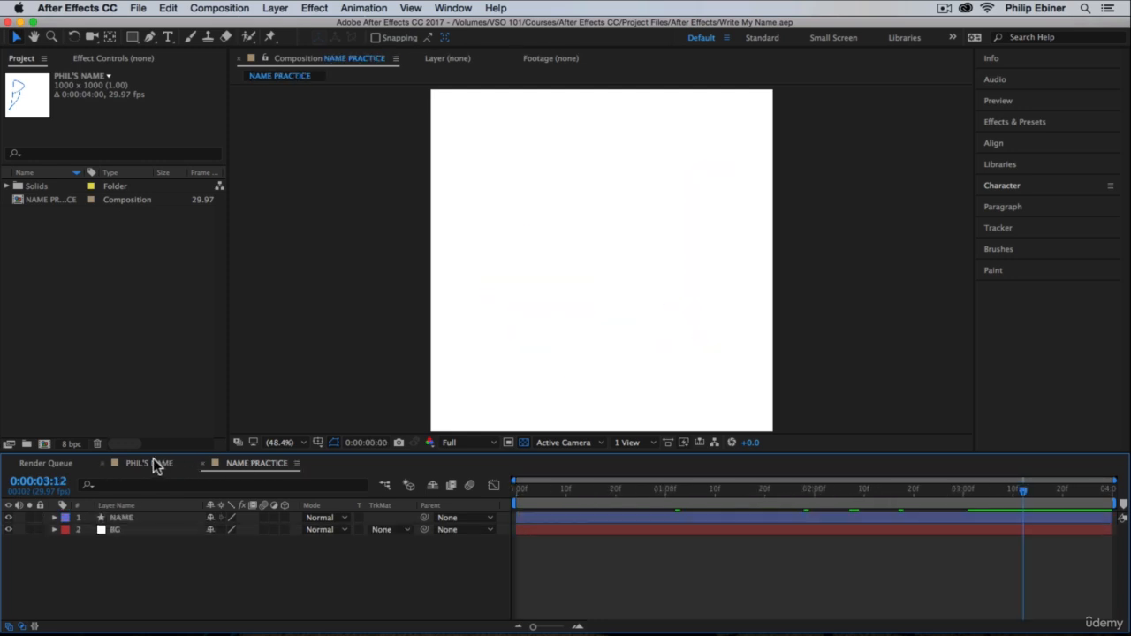
click(250, 463)
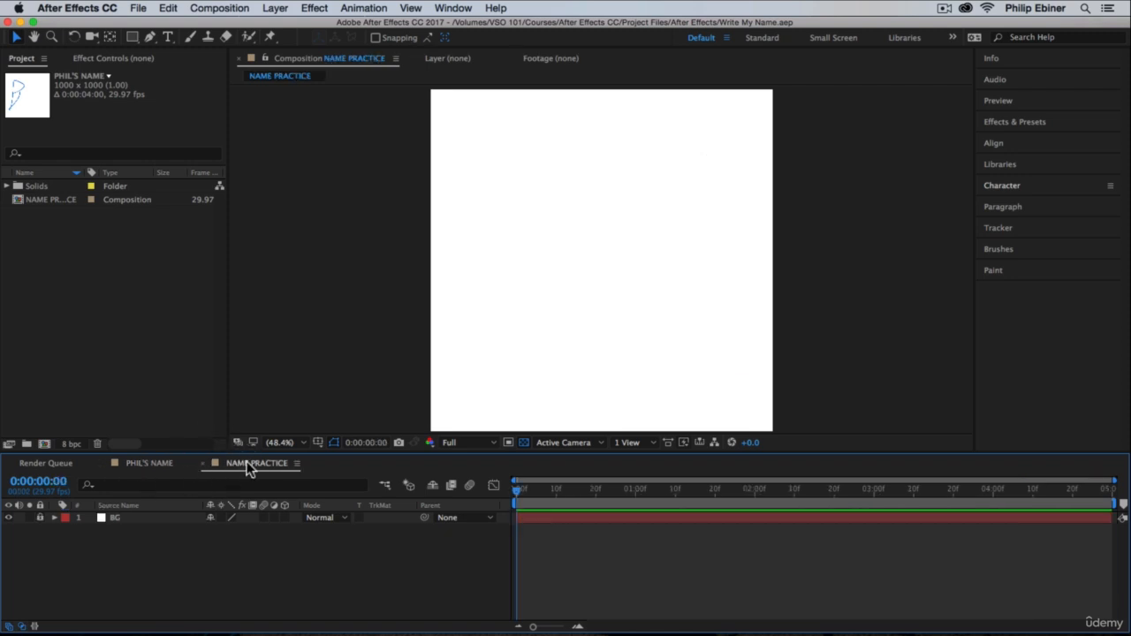
Step: Preview the handwriting animation from the first frame in the finished name composition
click(143, 463)
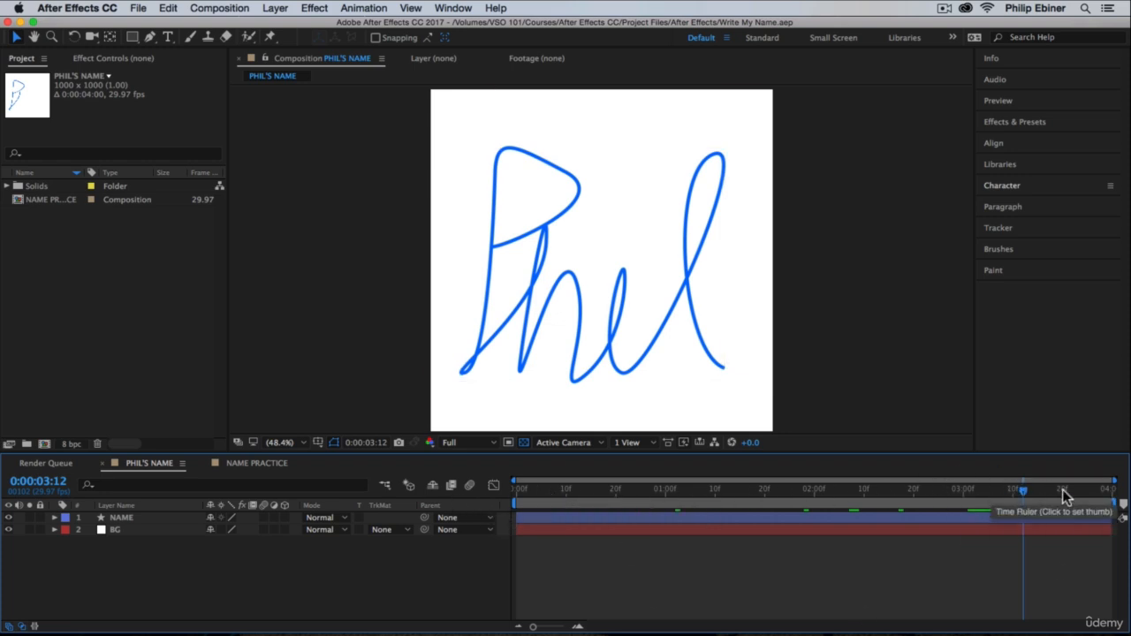
drag(1023, 489, 458, 503)
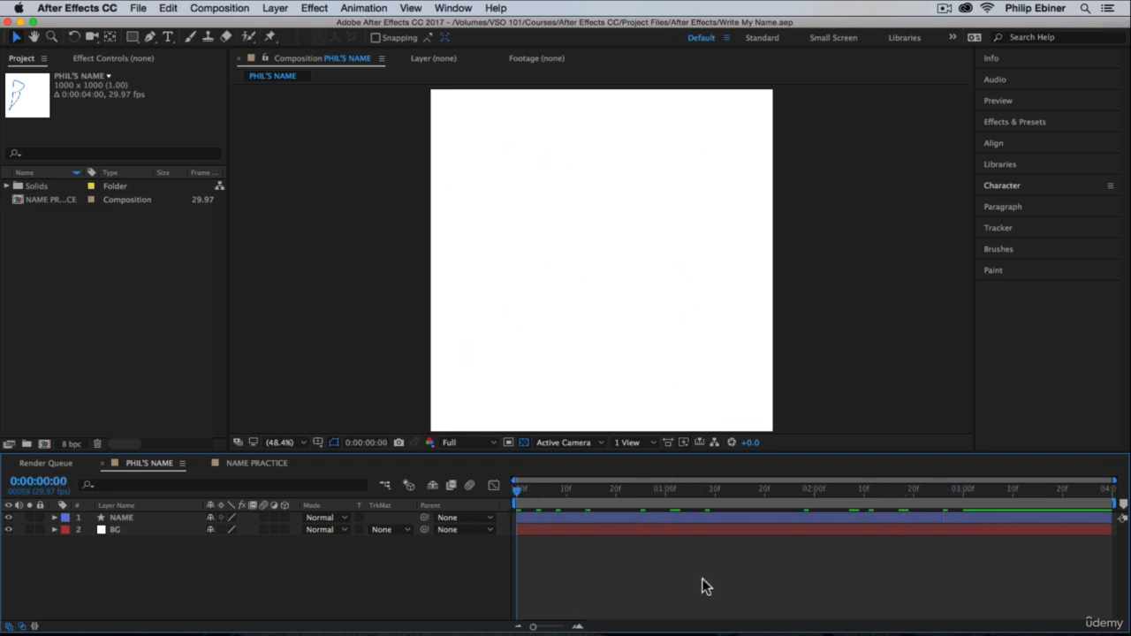
key(space)
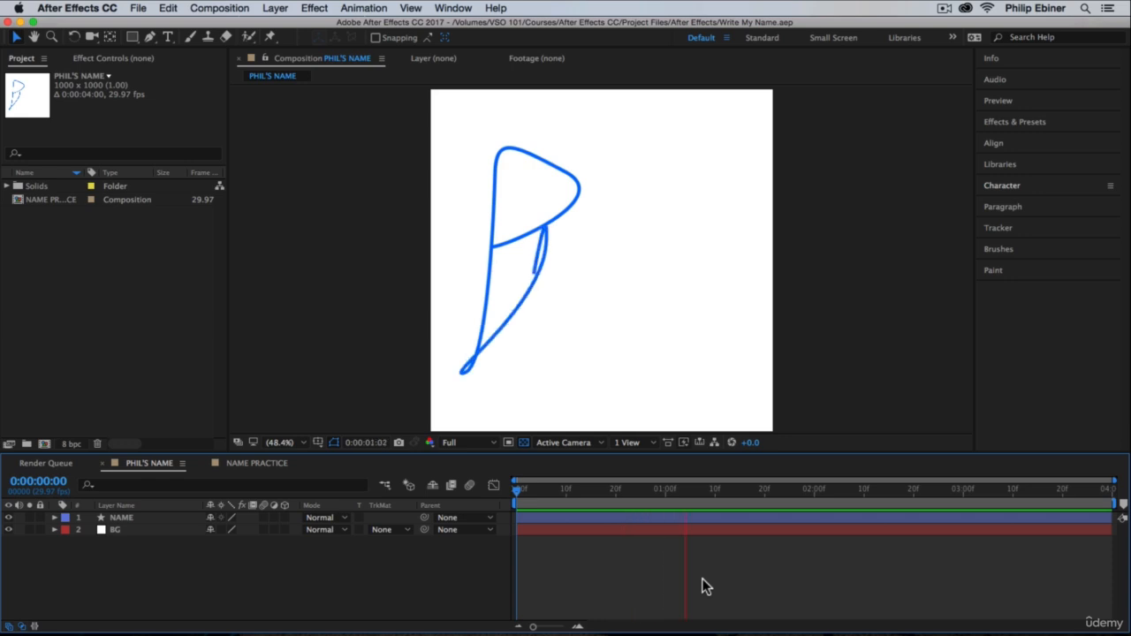
key(space)
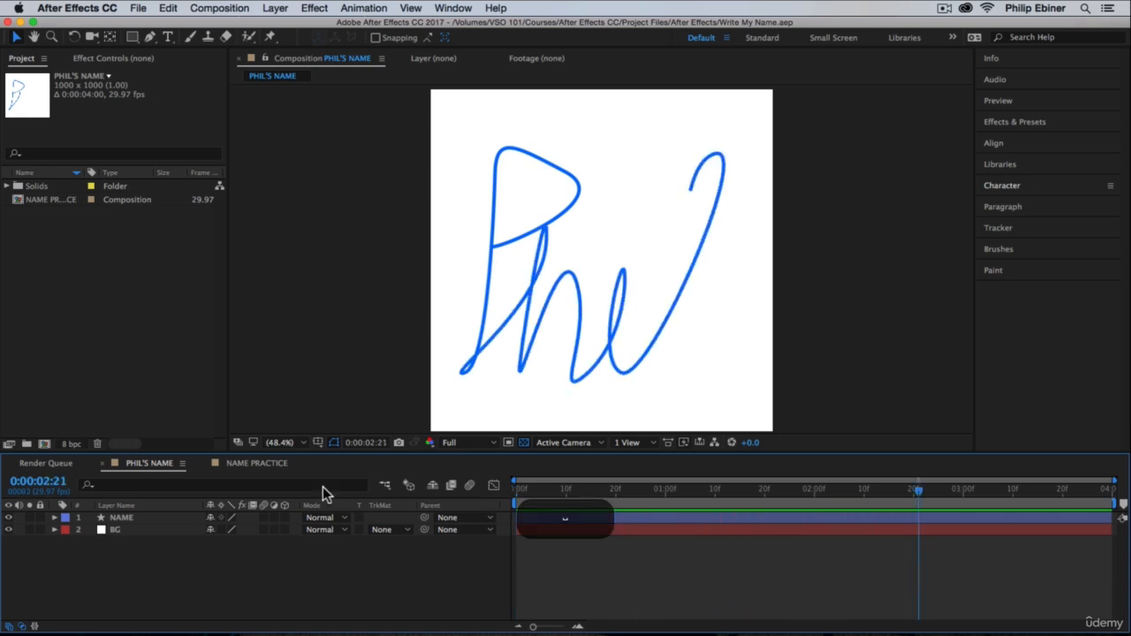
Step: In the NAME PRACTICE composition, draw a curved capital P with the Pen tool, using a 10 px blue stroke and no fill
click(249, 463)
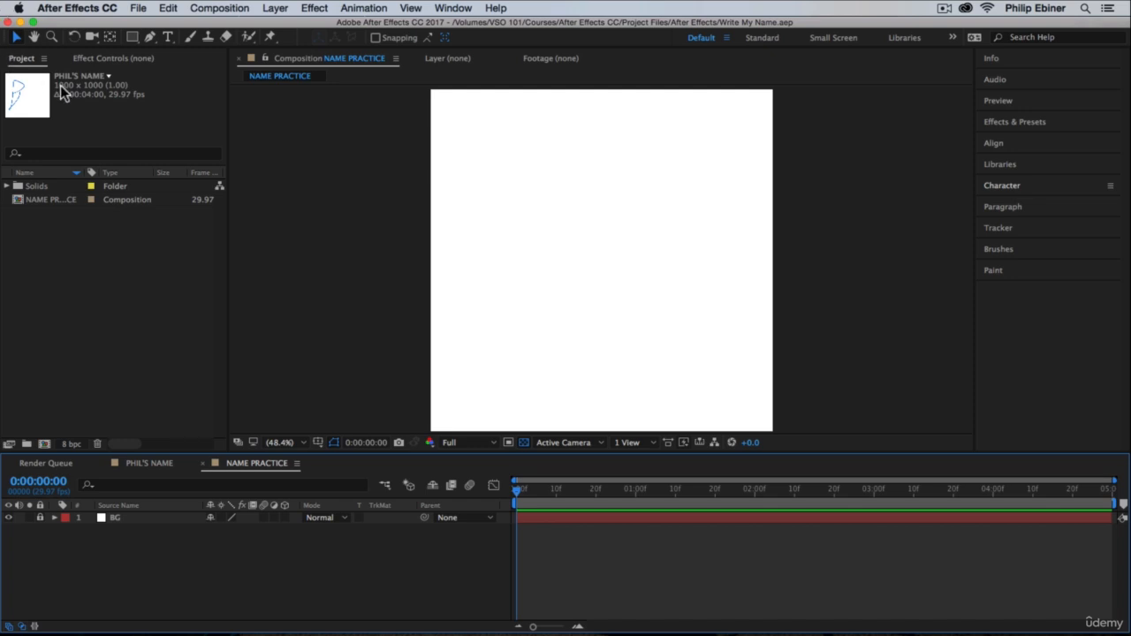
click(151, 38)
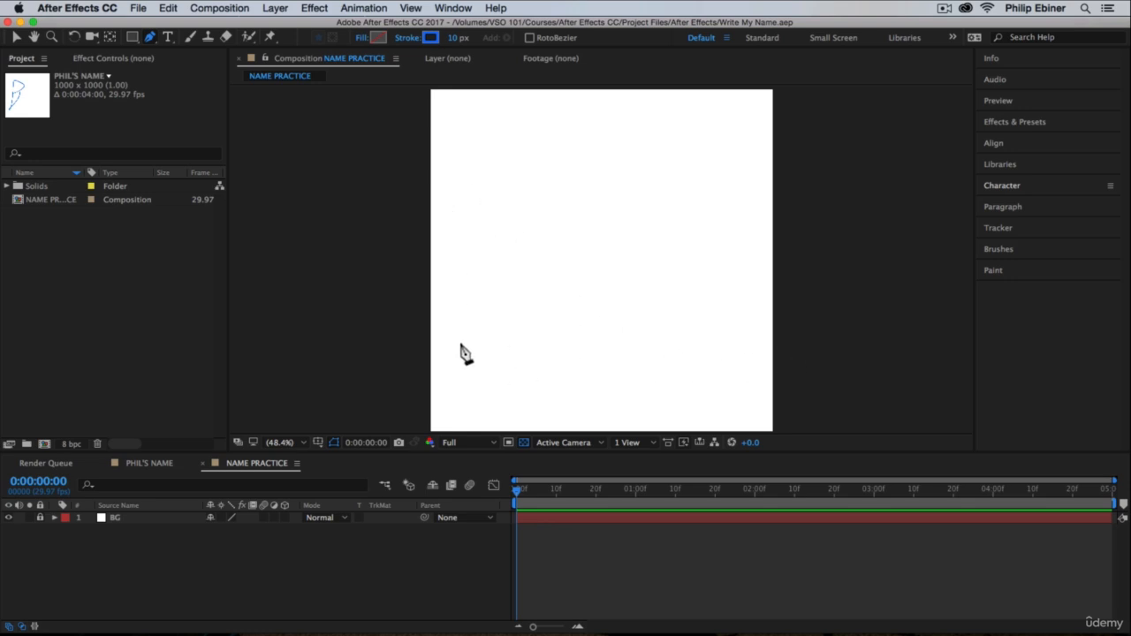
click(500, 223)
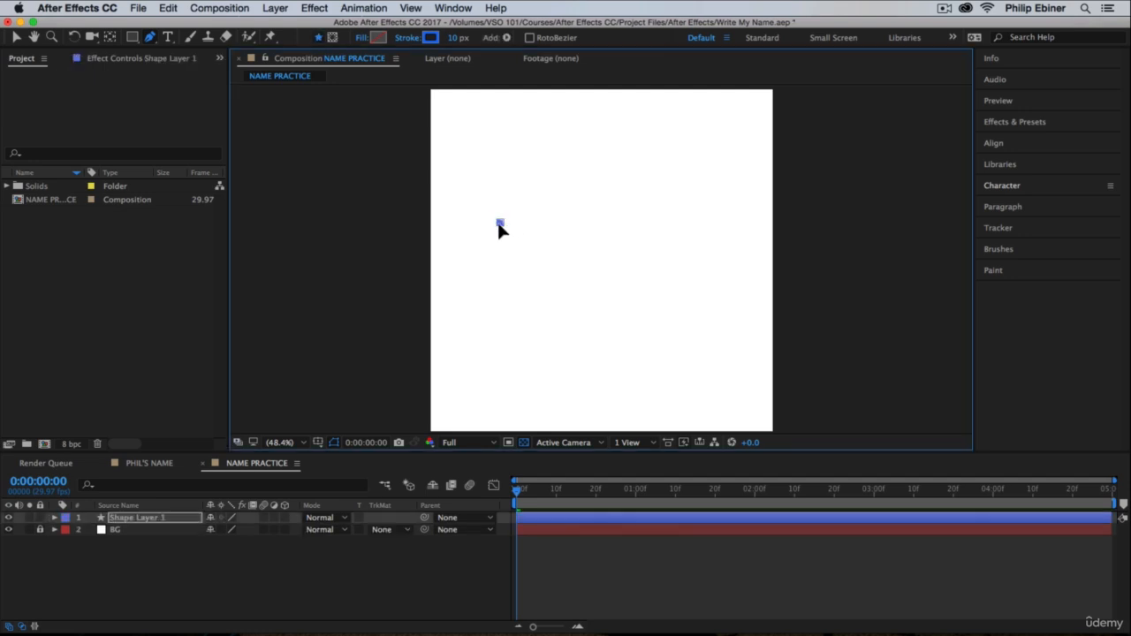
drag(500, 224, 514, 227)
click(535, 154)
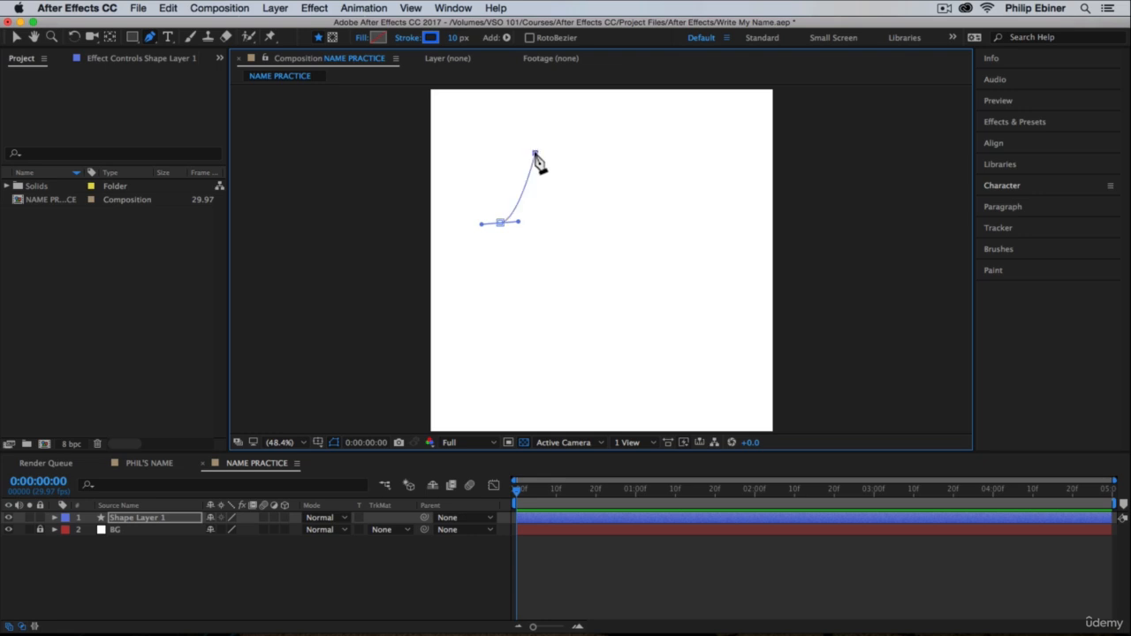
mouse_move(535, 154)
mouse_down()
mouse_move(506, 134)
mouse_move(475, 159)
mouse_up()
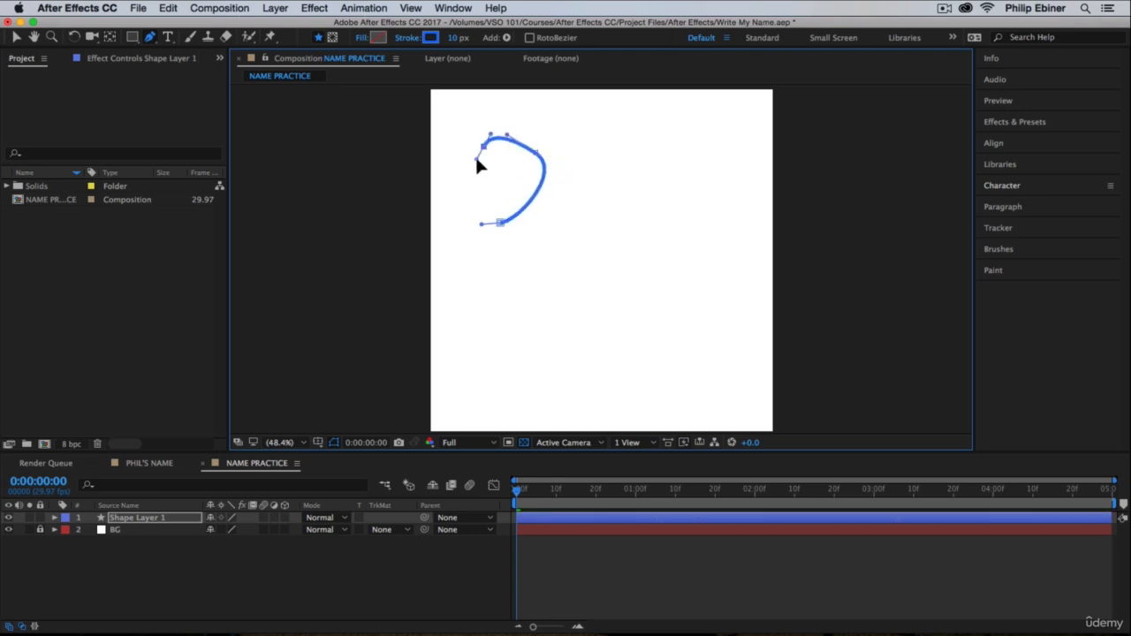
click(480, 342)
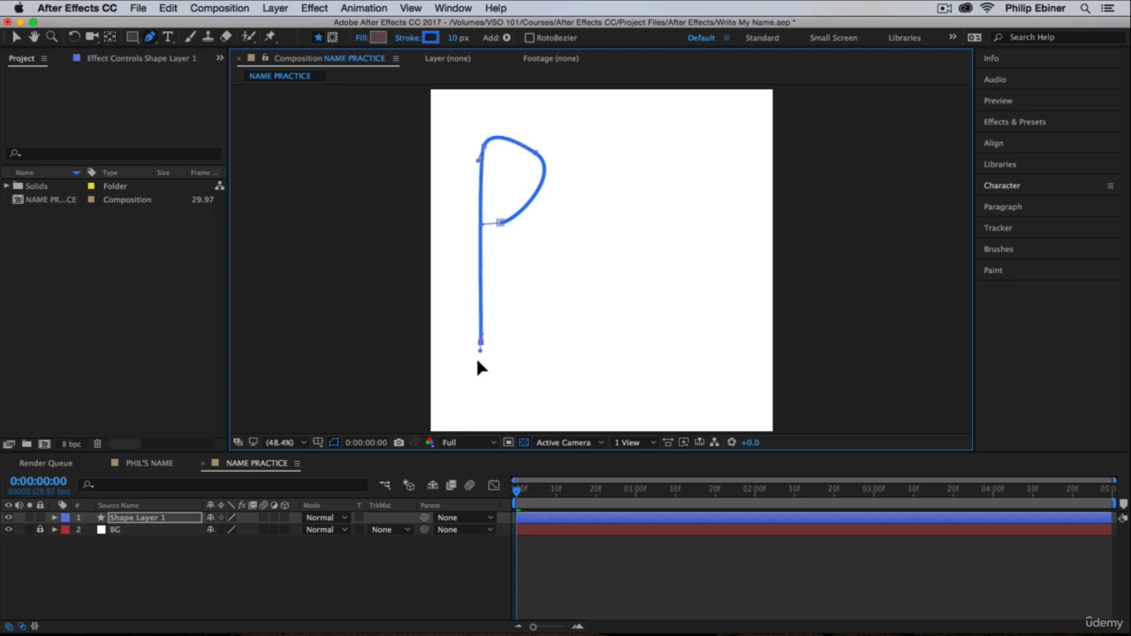
drag(477, 362, 450, 371)
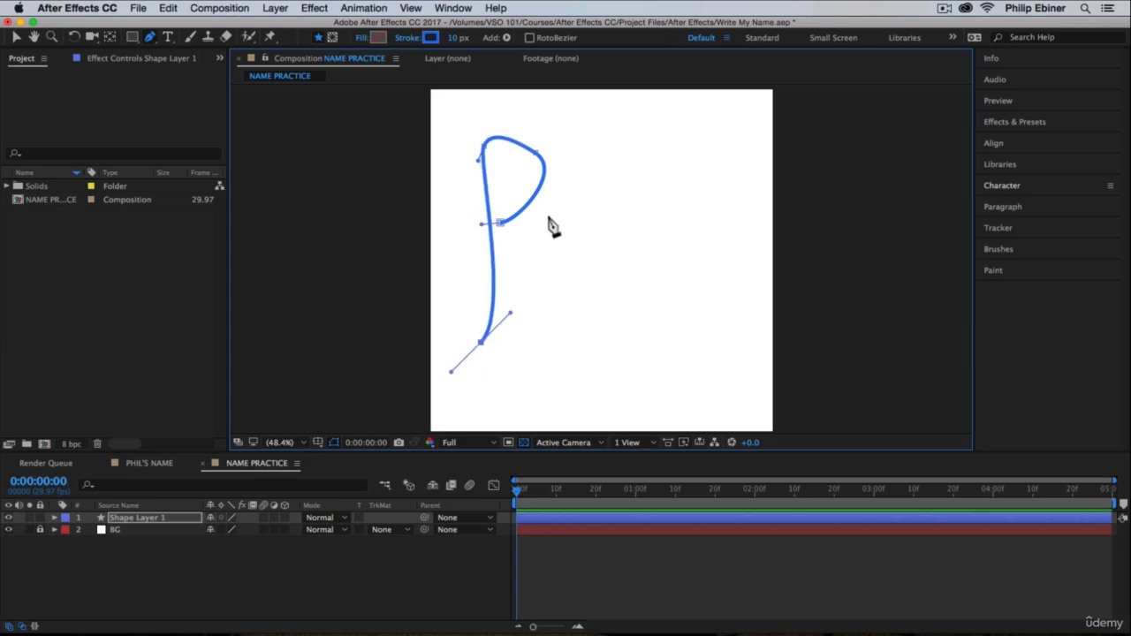
Step: Continue the curved pen path through the remaining cursive letters of the name, end it at the last letter's base, and deselect the layer
mouse_move(547, 216)
mouse_down()
mouse_move(546, 182)
mouse_move(534, 181)
mouse_up()
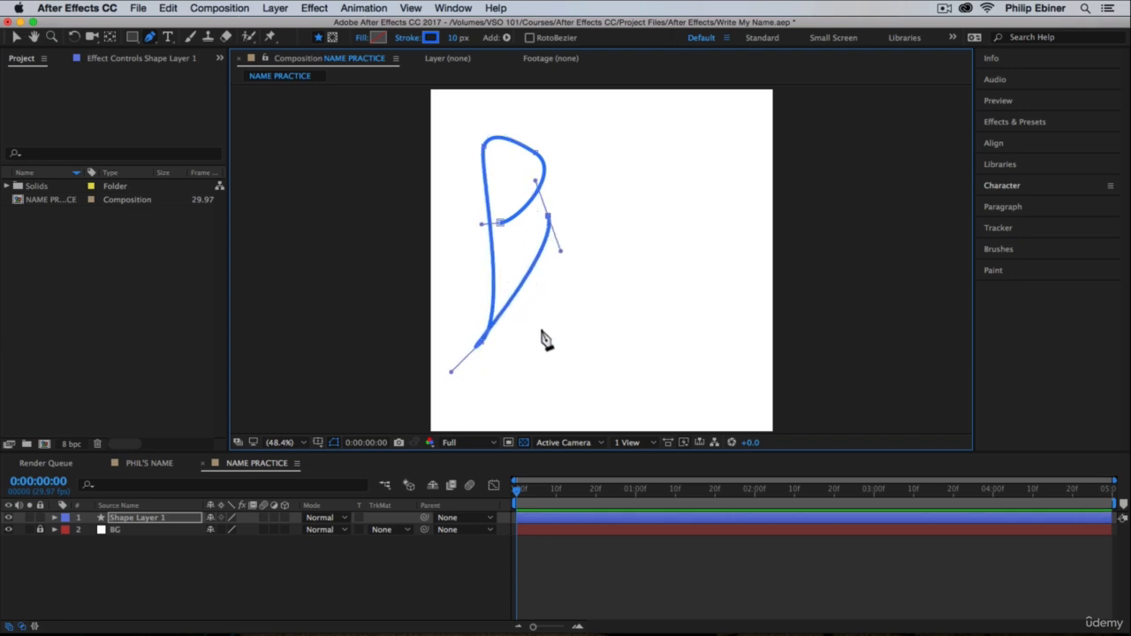
drag(531, 346, 519, 359)
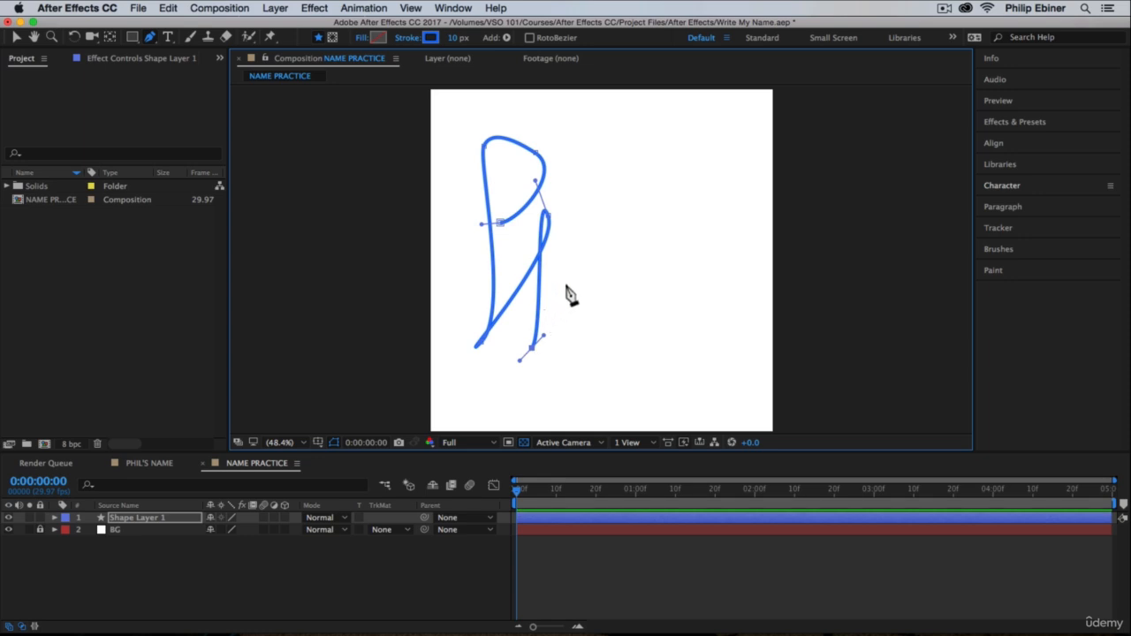
drag(565, 284, 602, 331)
drag(614, 274, 610, 268)
drag(621, 333, 630, 351)
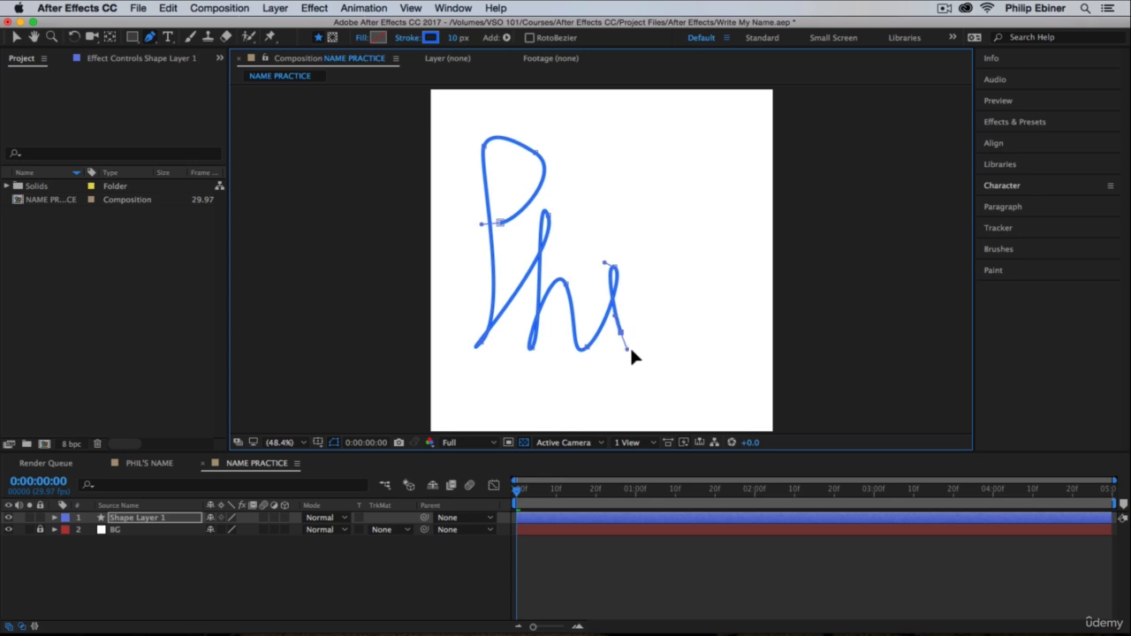
drag(711, 153, 680, 128)
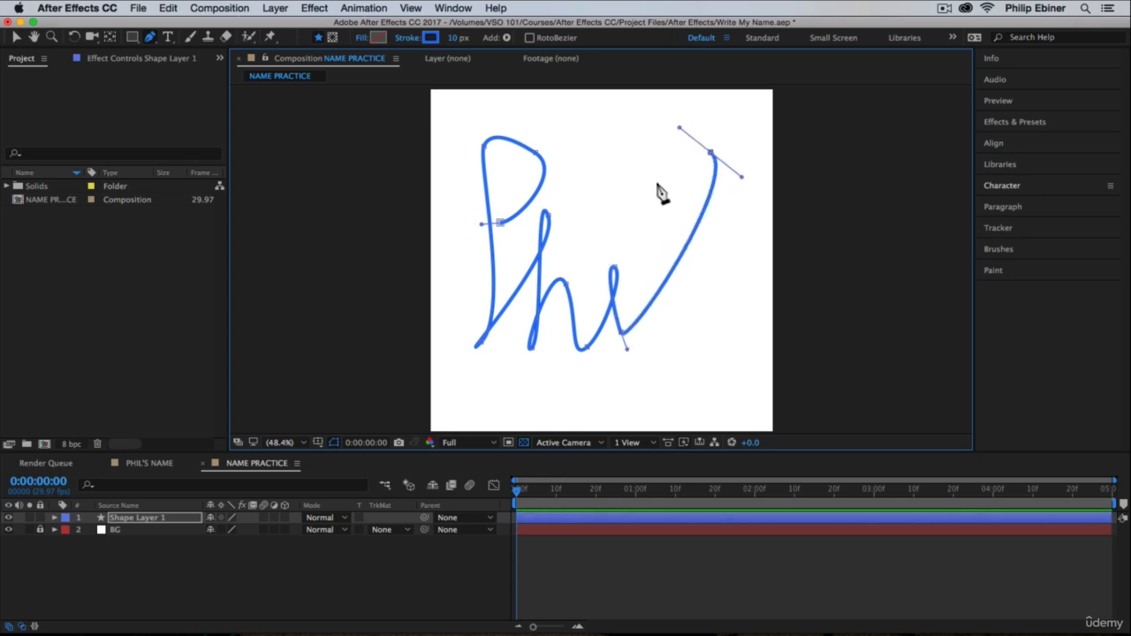
drag(683, 343, 712, 369)
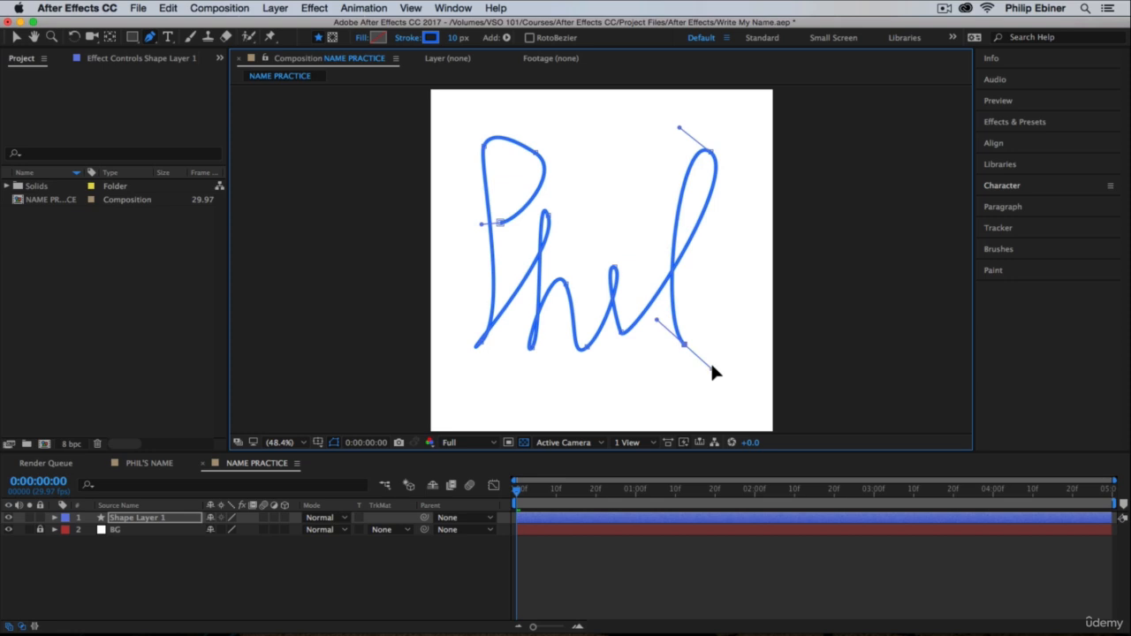
click(566, 585)
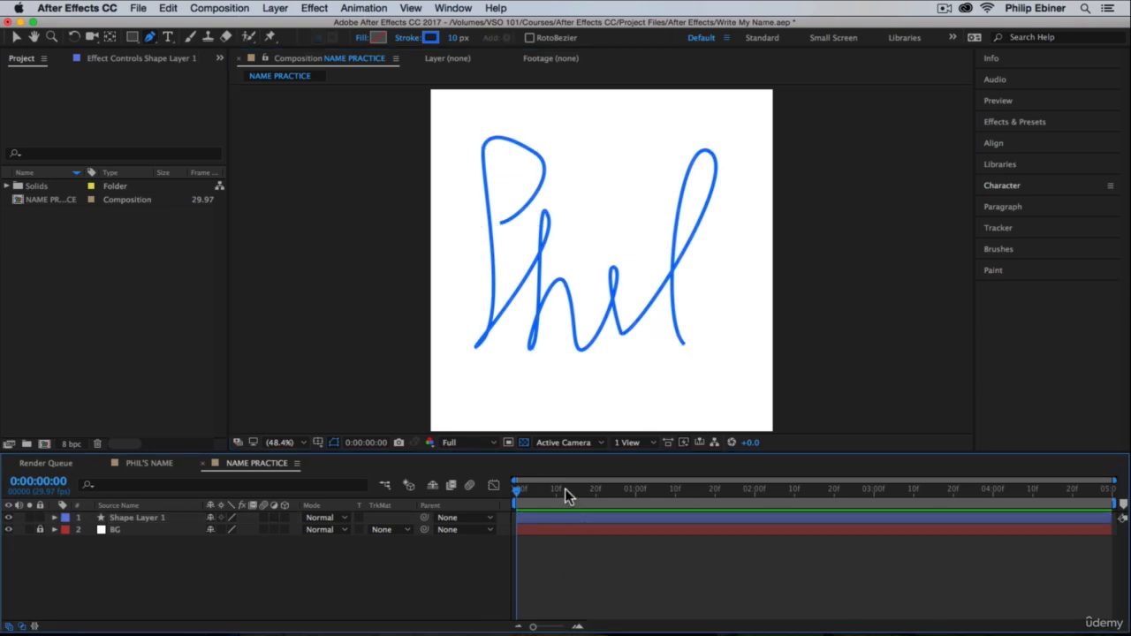
Step: Hide Shape Layer 1, which holds the cursive name
click(119, 519)
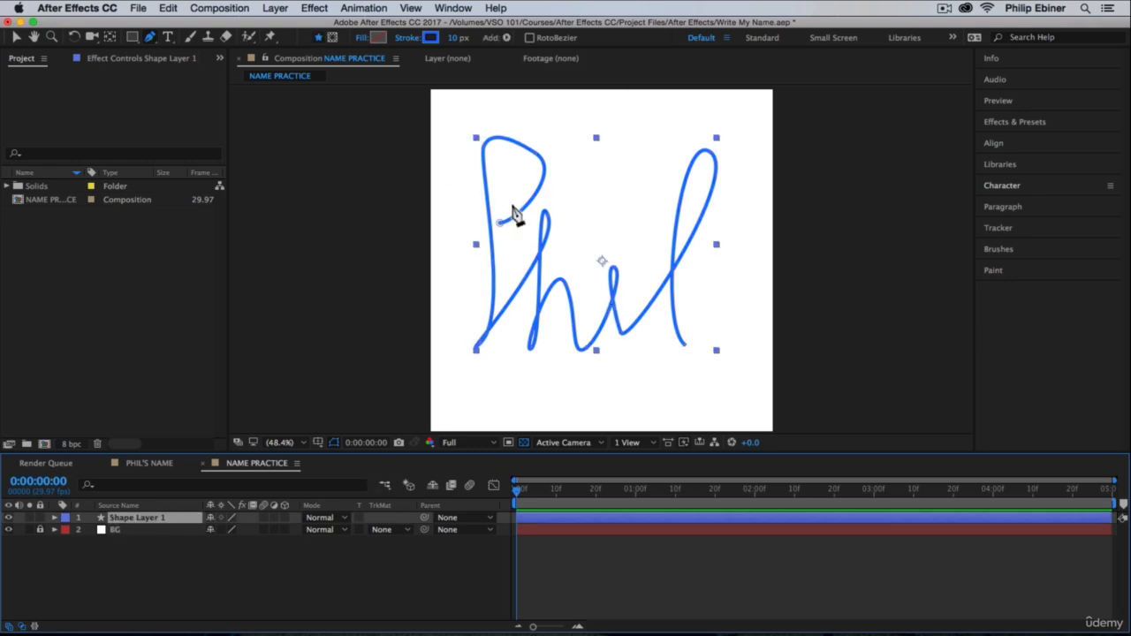
click(615, 568)
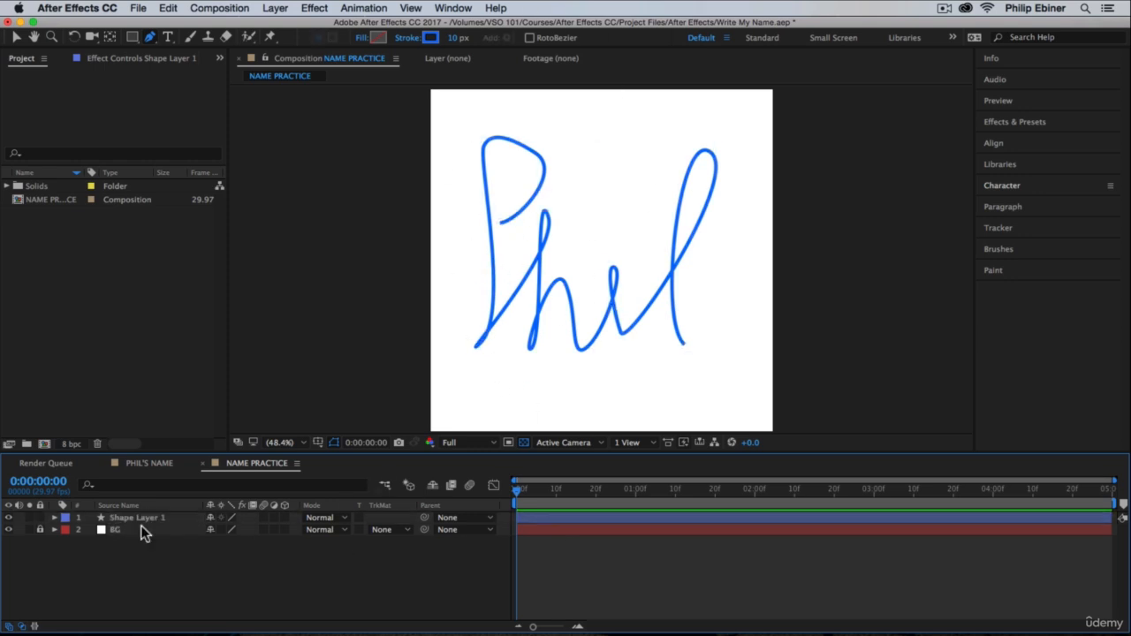
click(560, 519)
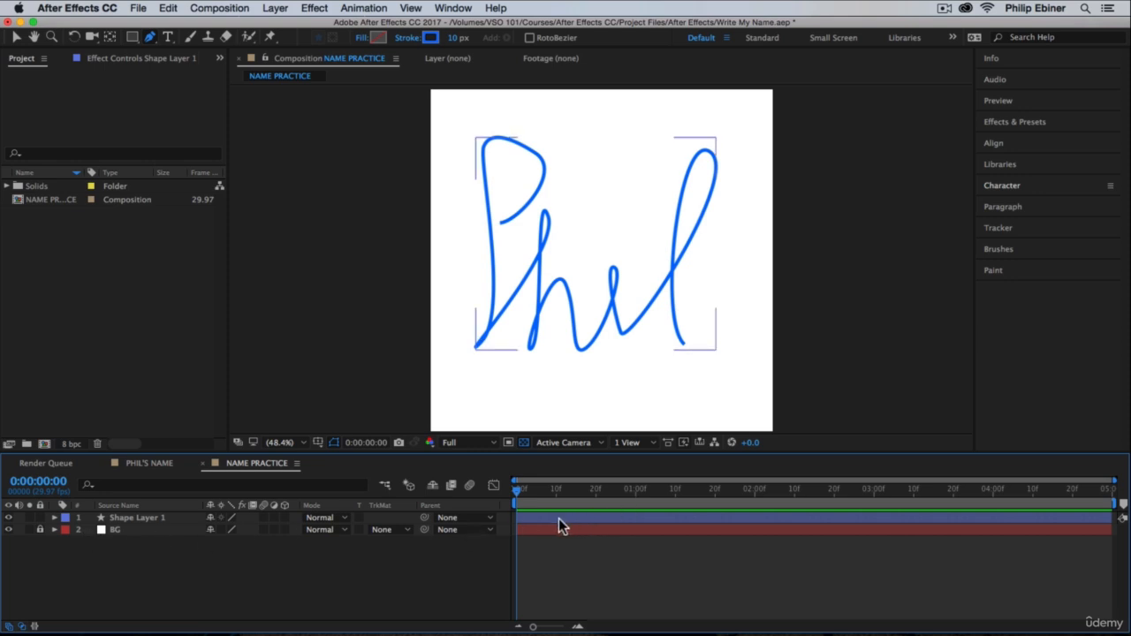
click(9, 517)
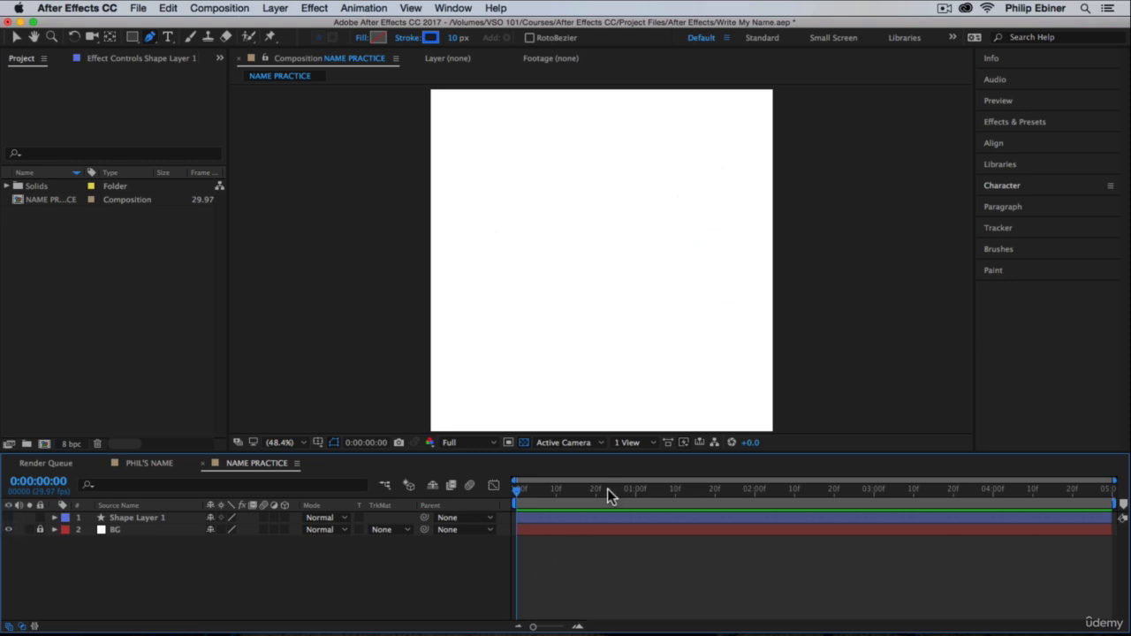
Step: Draw an angular capital P with straight Pen tool segments on a new shape layer
click(492, 235)
click(579, 224)
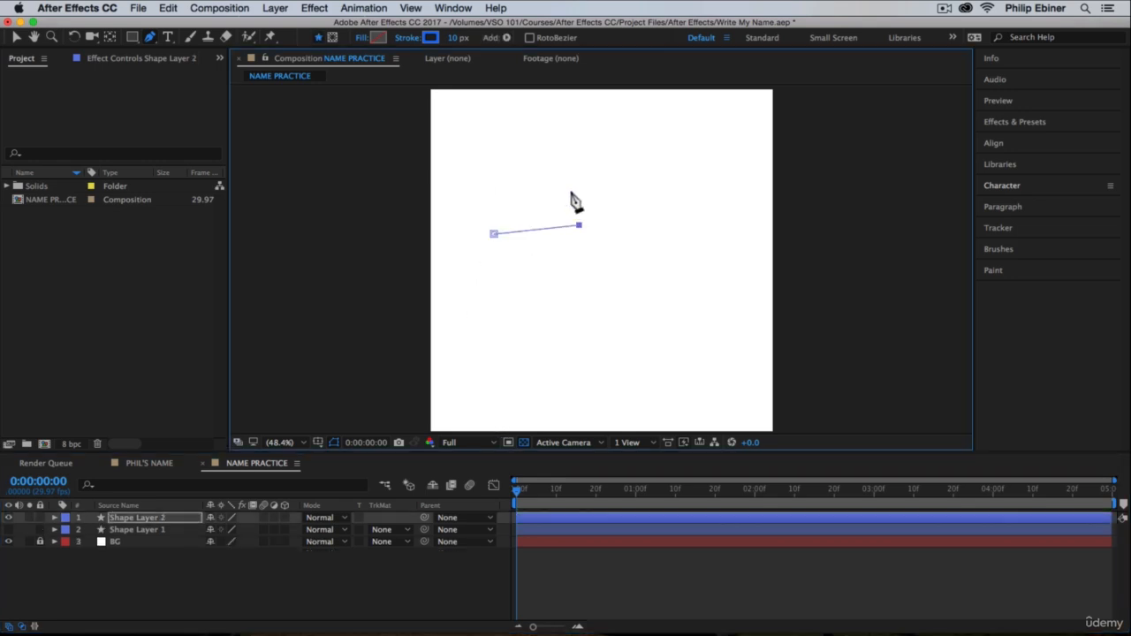
click(566, 156)
click(484, 156)
click(488, 359)
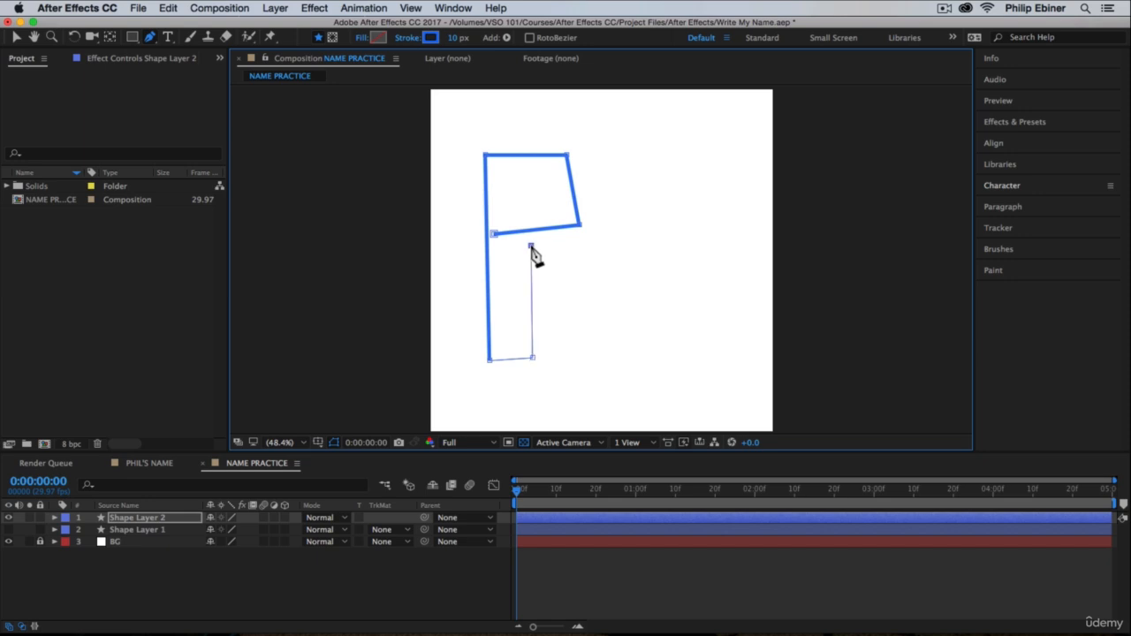
Step: Continue the straight-segment path through the remaining letters of the name and deselect the layer
click(581, 296)
click(585, 356)
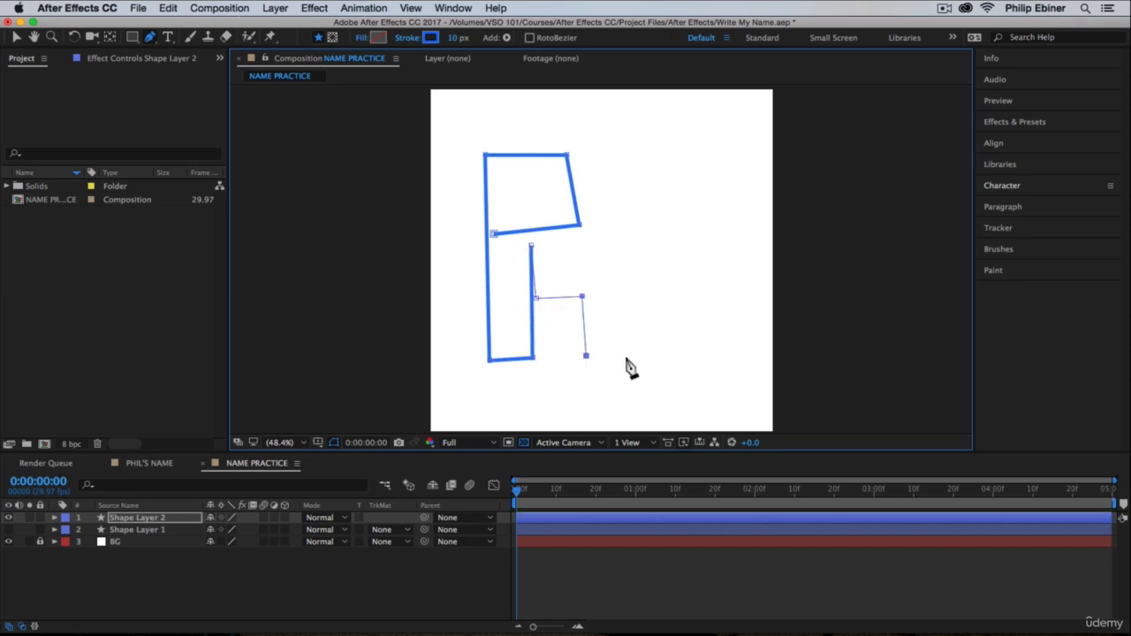
click(624, 356)
click(640, 358)
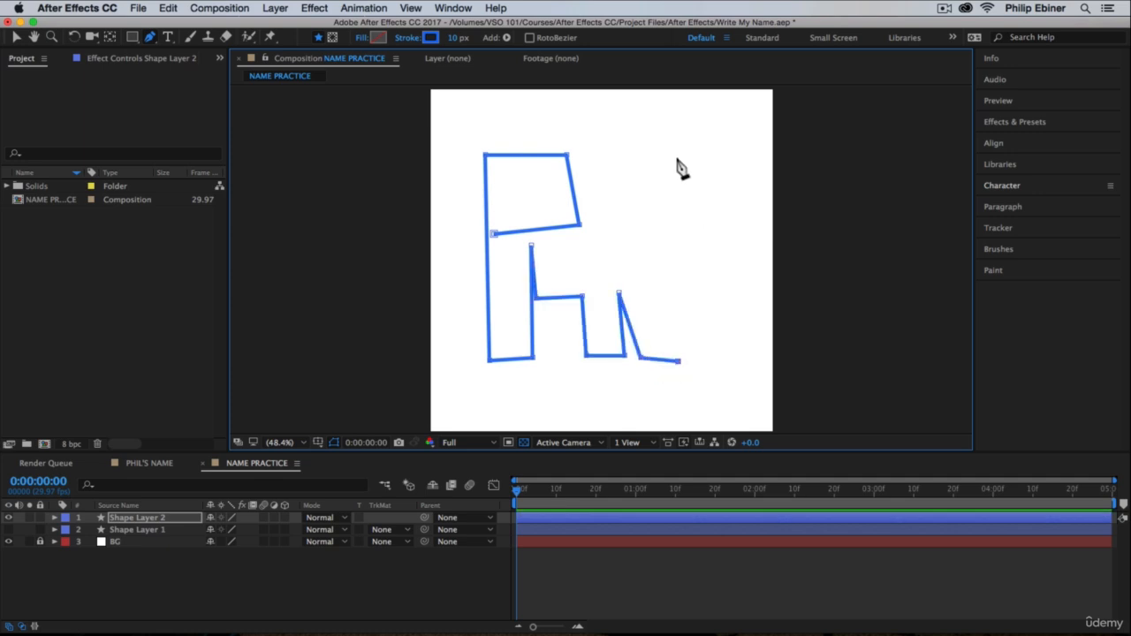
click(677, 161)
click(690, 350)
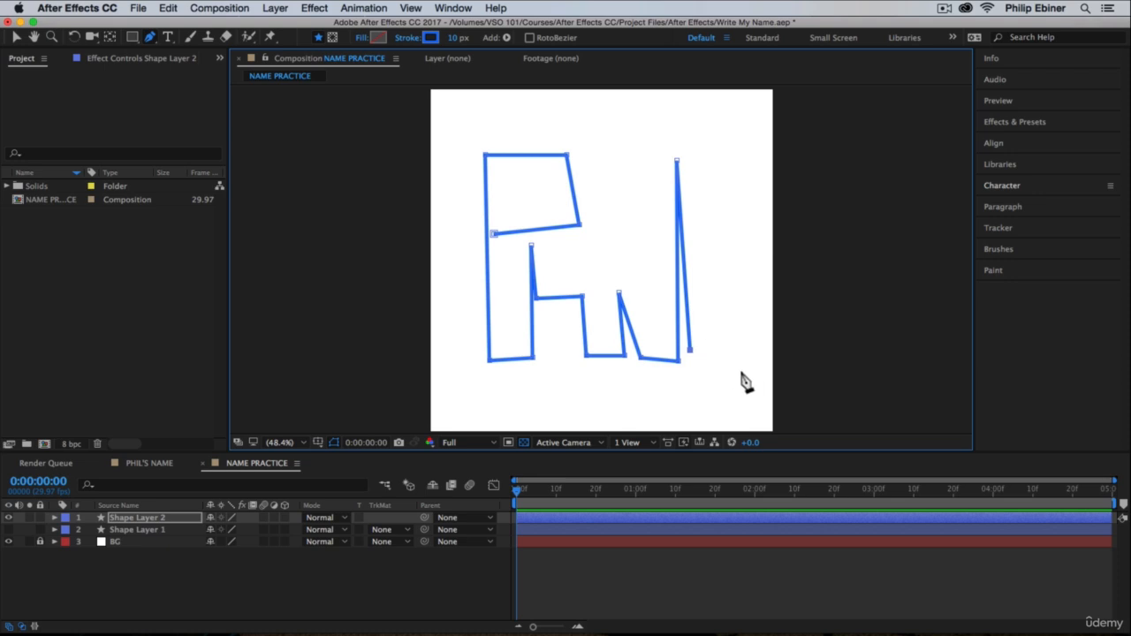
click(625, 588)
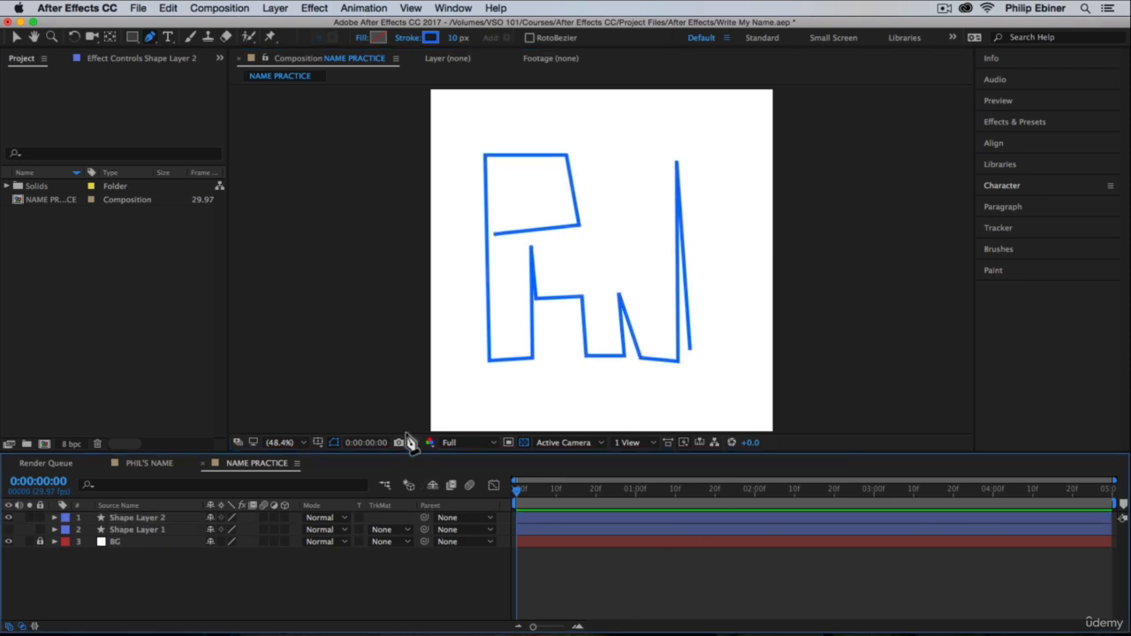
Step: Delete Shape Layer 2 with the angular lettering and make Shape Layer 1 visible
click(130, 519)
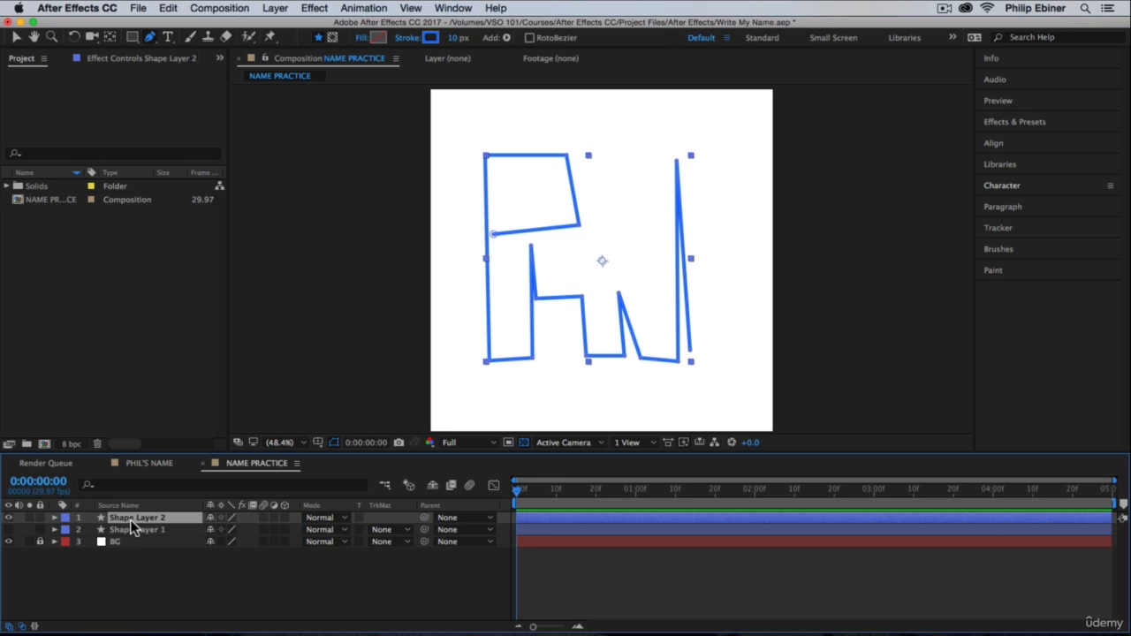
key(BackSpace)
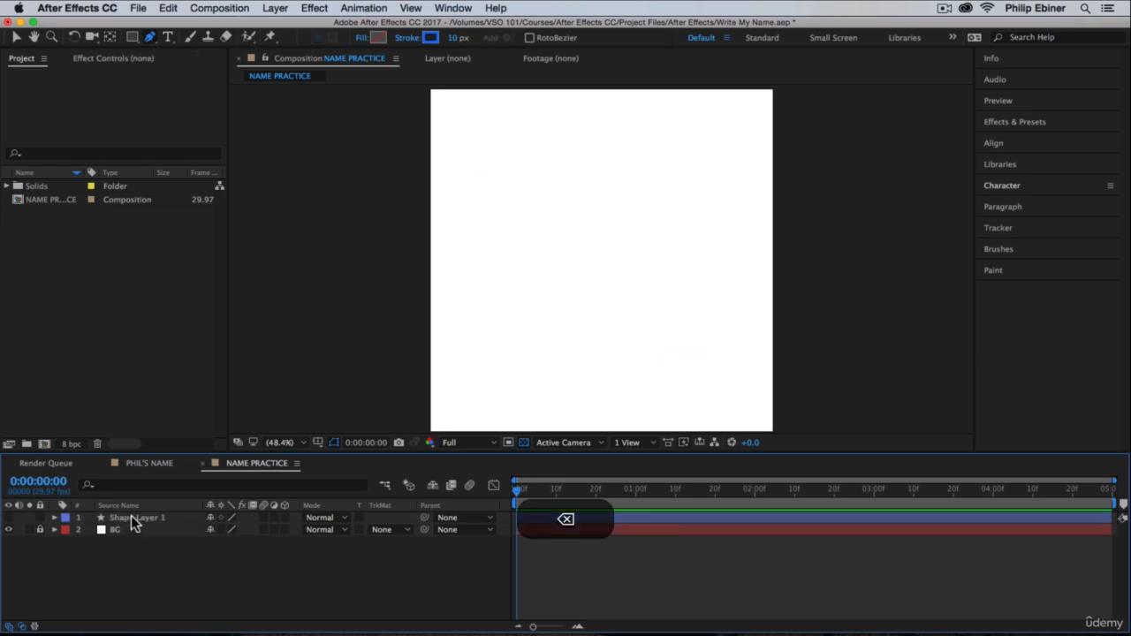
click(8, 517)
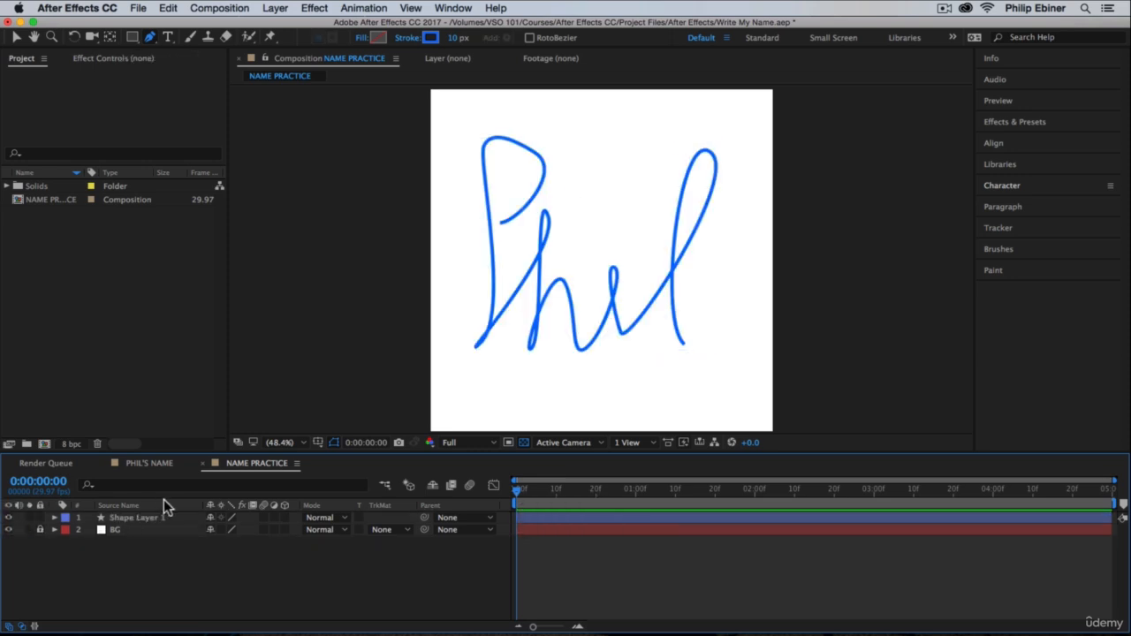
Step: Expand Shape Layer 1 and add a Trim Paths operation to its contents
click(116, 516)
click(665, 545)
drag(517, 492, 249, 516)
click(56, 520)
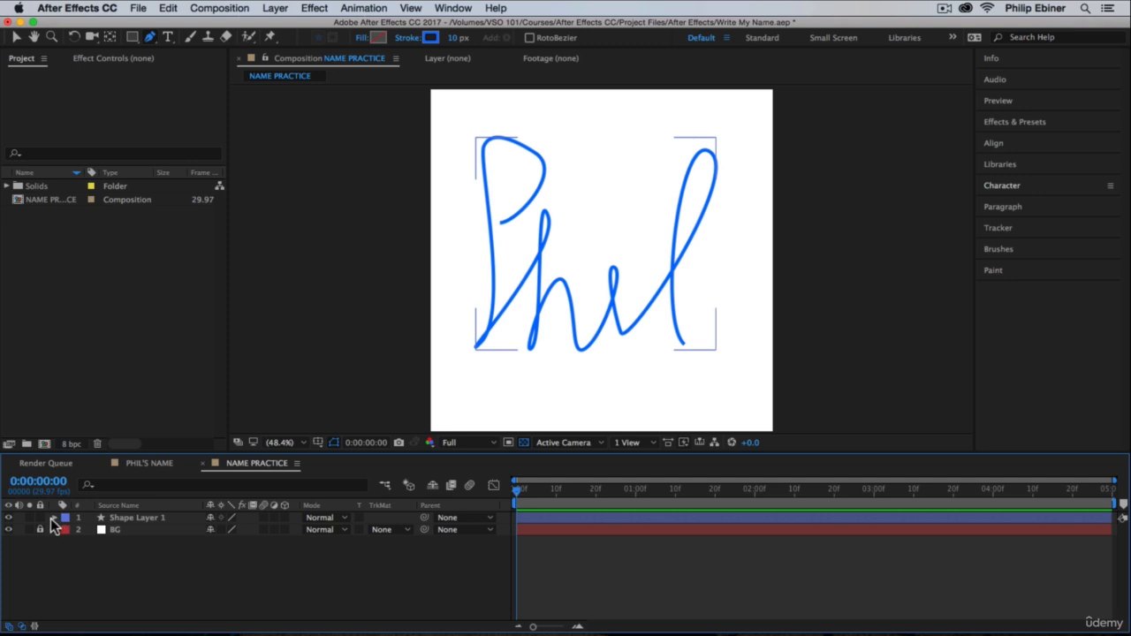
click(56, 517)
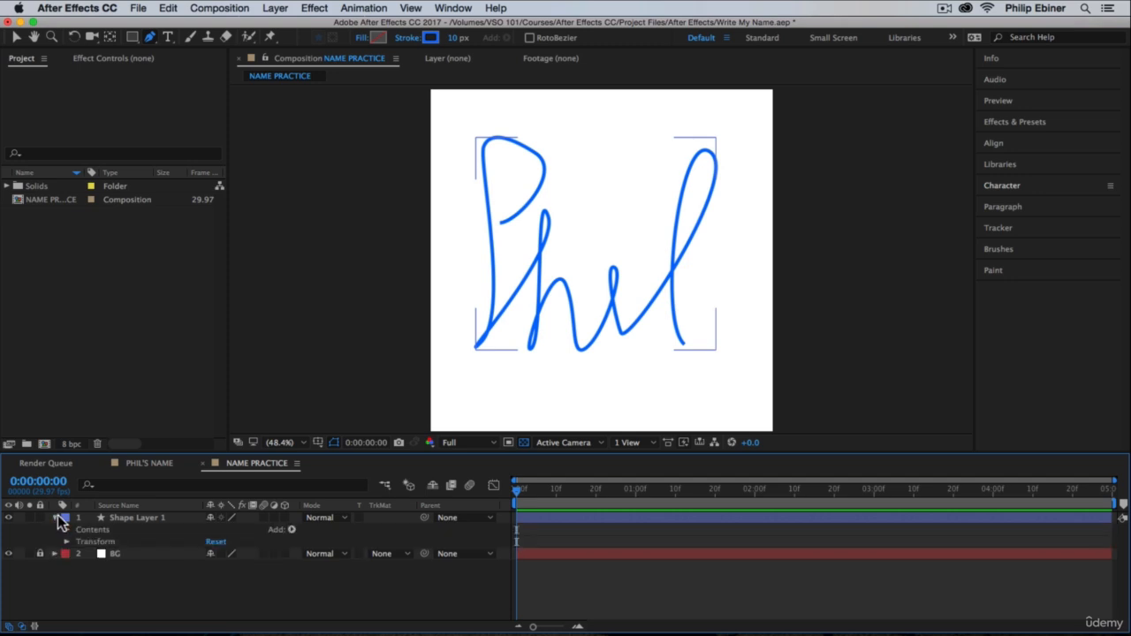
click(292, 530)
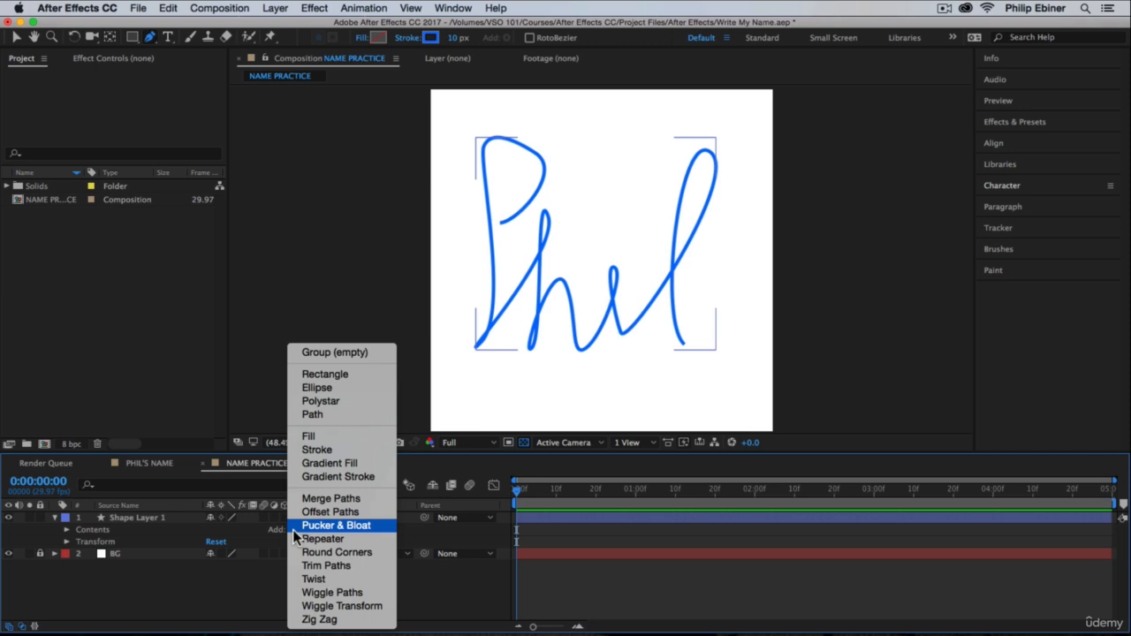
click(335, 566)
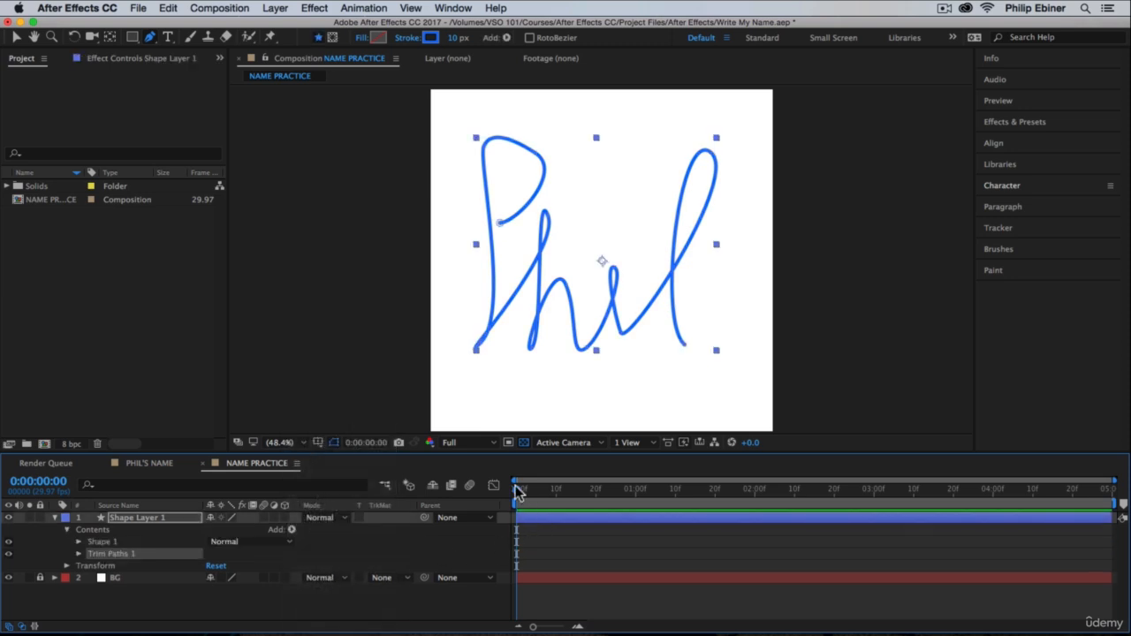
Step: At the first frame, set the End value of Trim Paths 1 to 0% and enable keyframing for it
drag(526, 492, 482, 503)
click(79, 553)
click(217, 578)
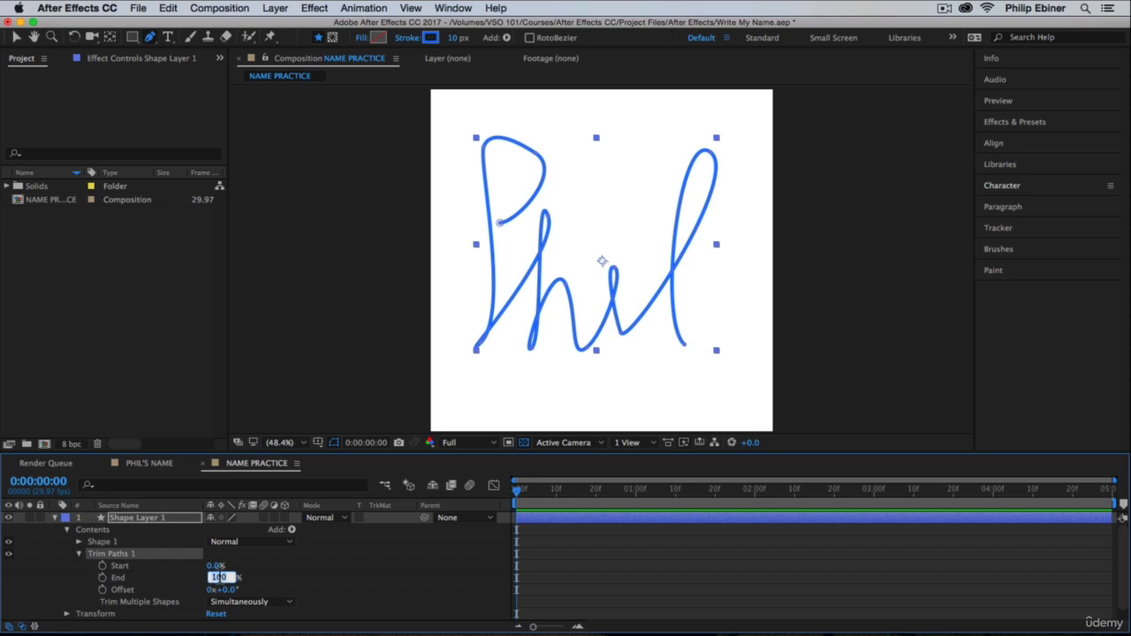
text(0)
key(Return)
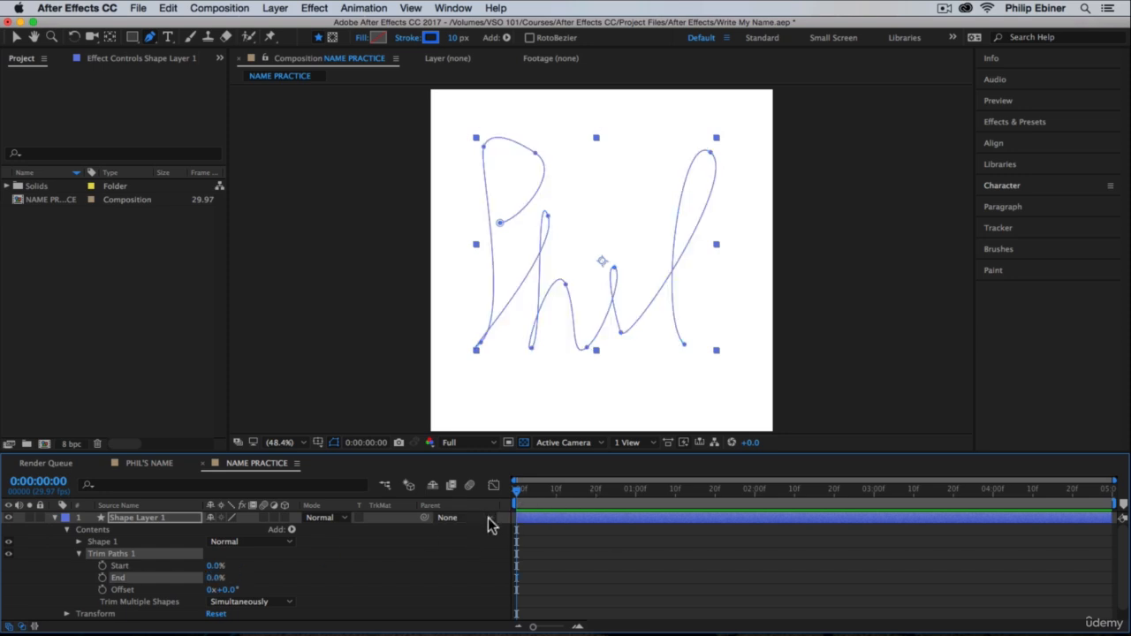
click(103, 578)
Step: Keyframe the Trim Paths End value at 100% at 0:00:04:00 and preview the write-on animation
click(992, 490)
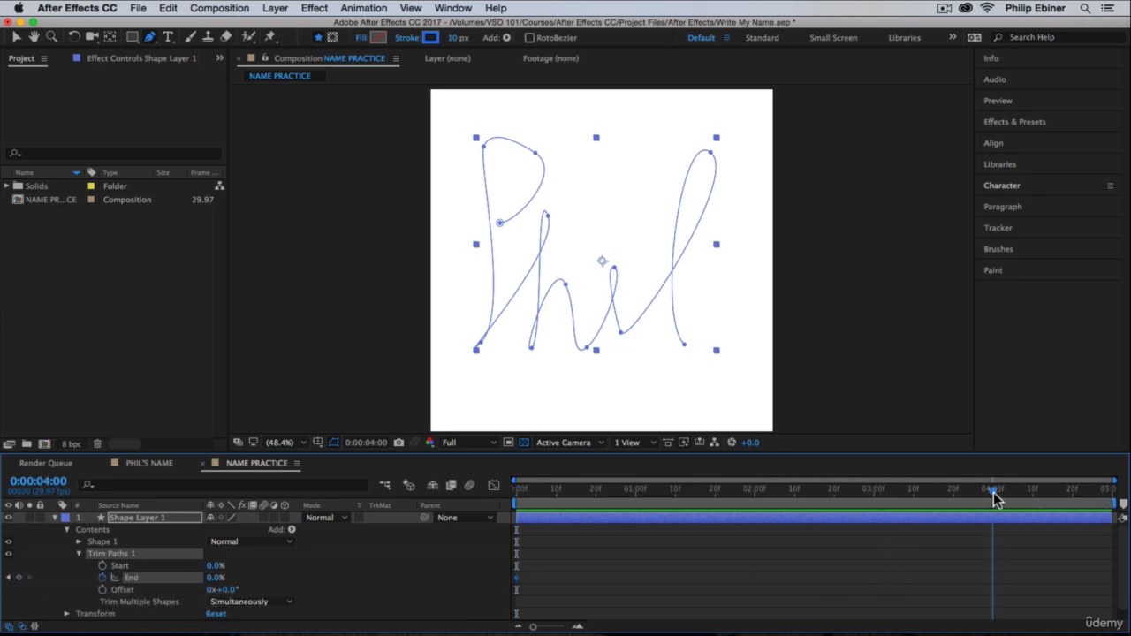
drag(514, 493, 997, 495)
click(215, 577)
text(10)
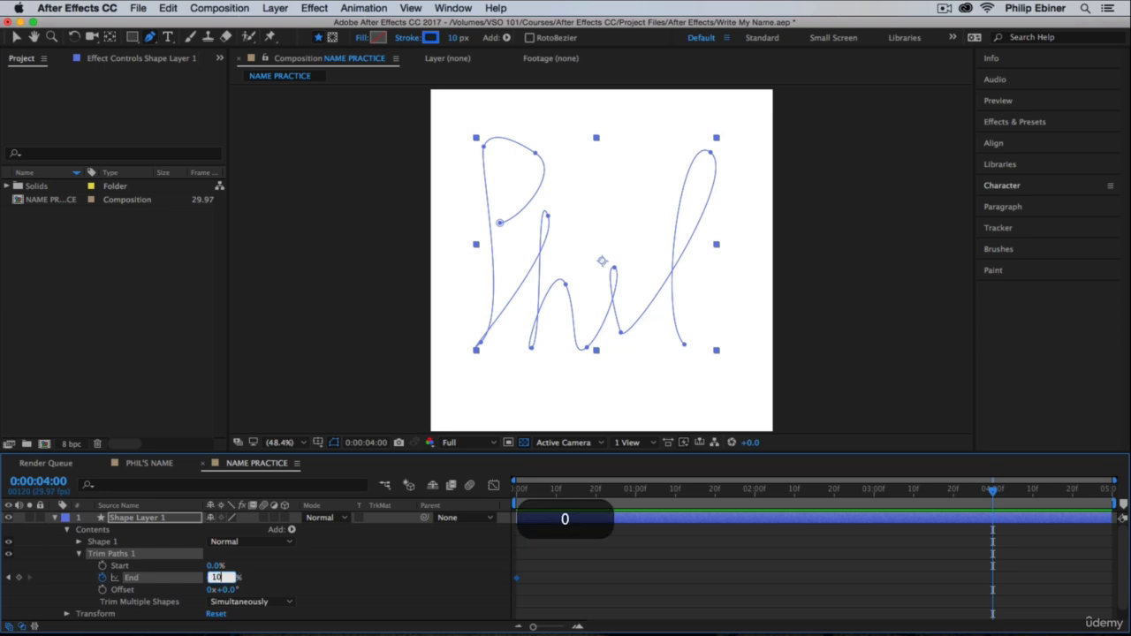
key(Return)
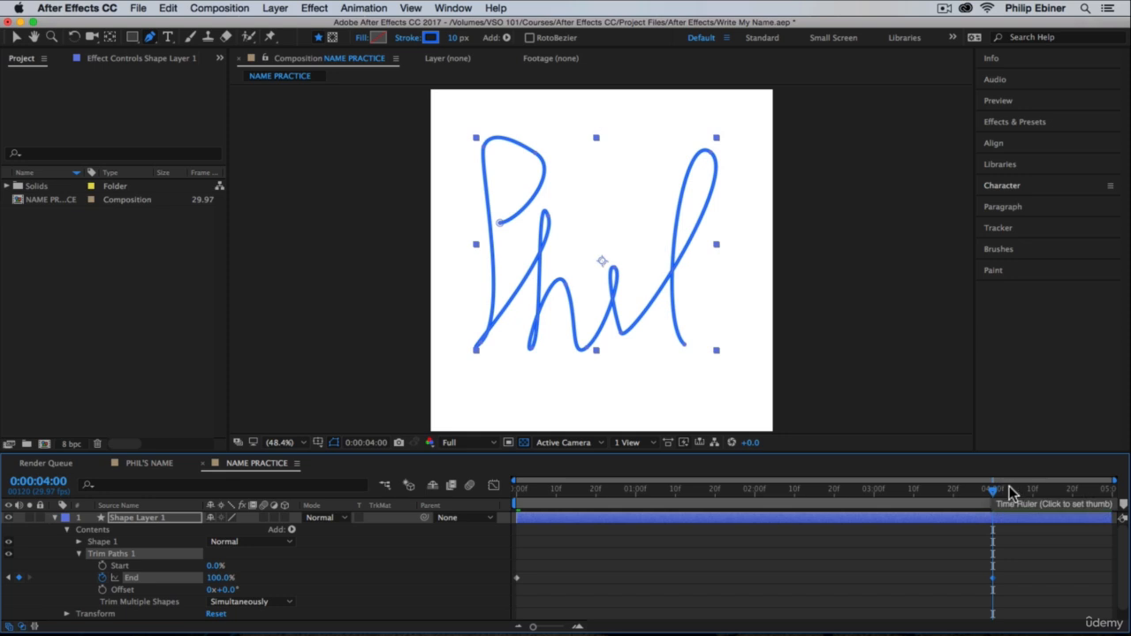
key(space)
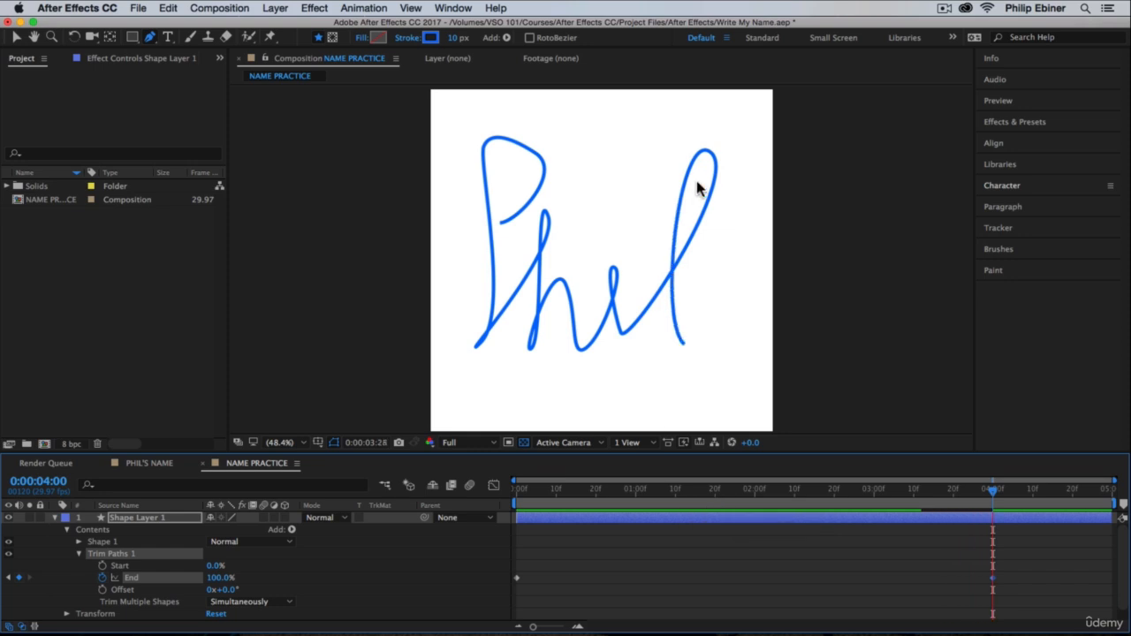
Step: Change the stroke colour of Shape Layer 1 to a slightly darkened red and deselect the layer
click(581, 521)
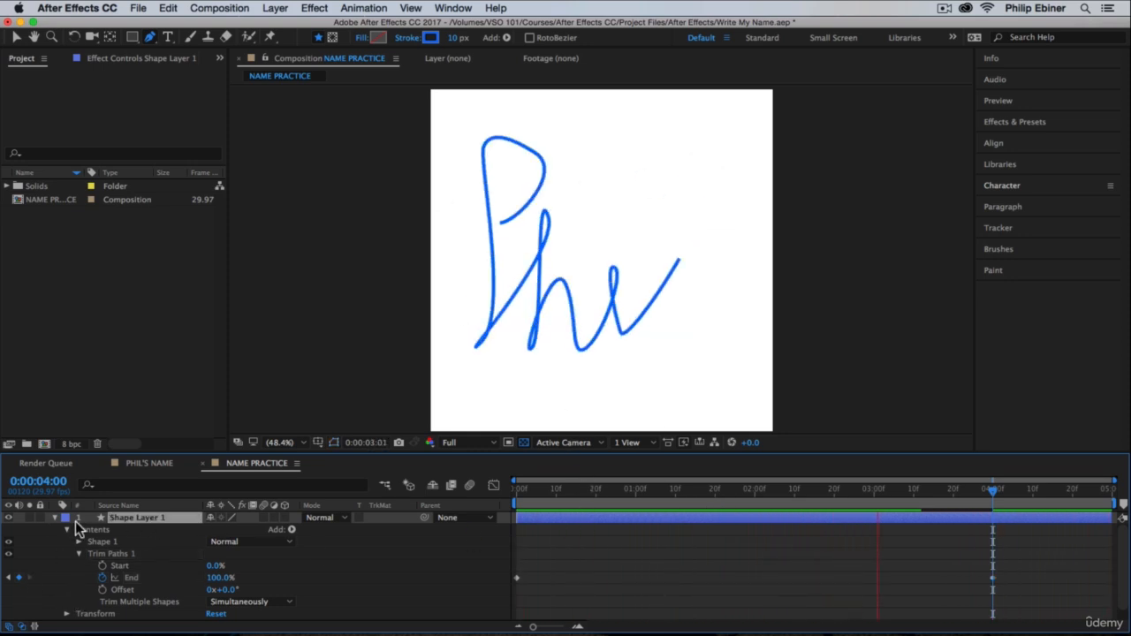
click(432, 38)
mouse_move(978, 244)
mouse_down()
mouse_move(720, 188)
mouse_move(702, 196)
mouse_move(704, 212)
mouse_up()
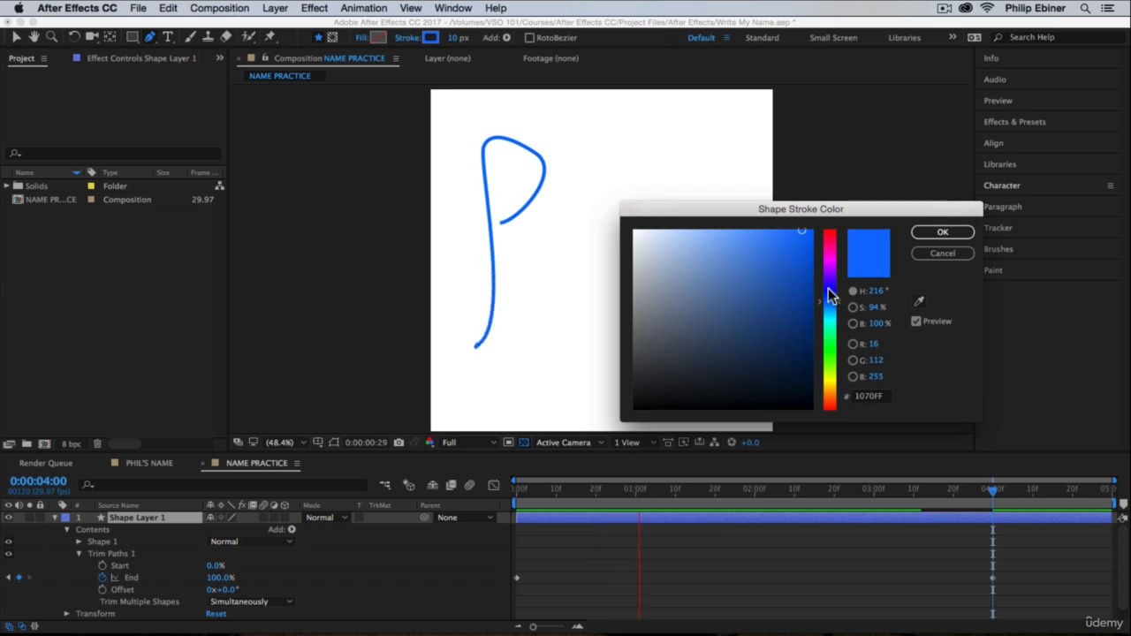
drag(828, 291, 831, 232)
click(775, 258)
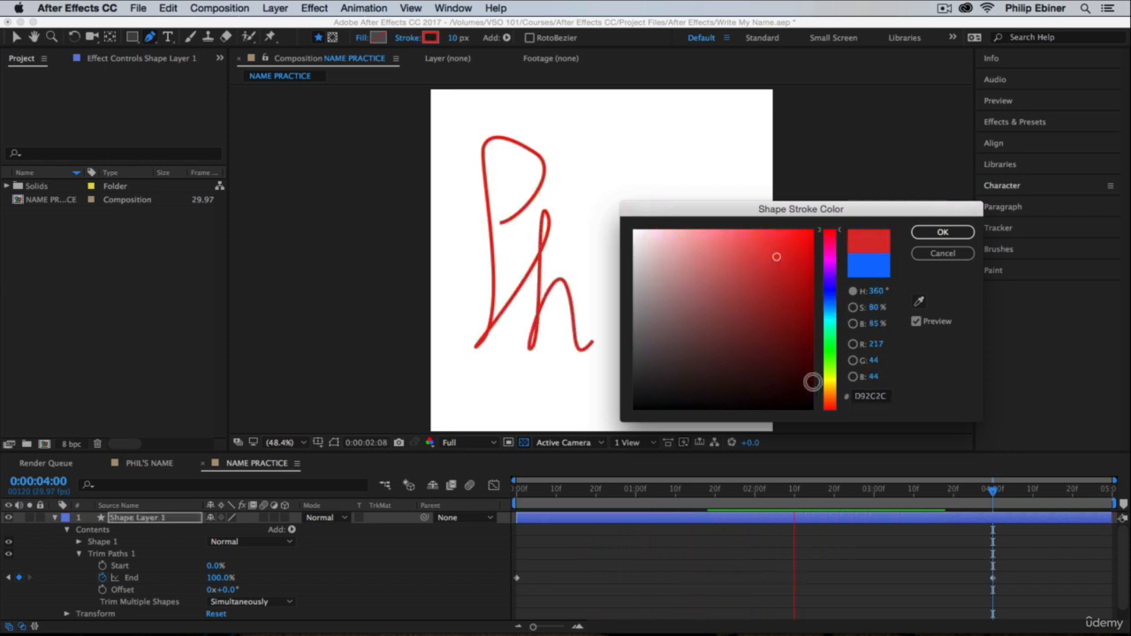
drag(831, 394, 831, 405)
drag(777, 264, 774, 232)
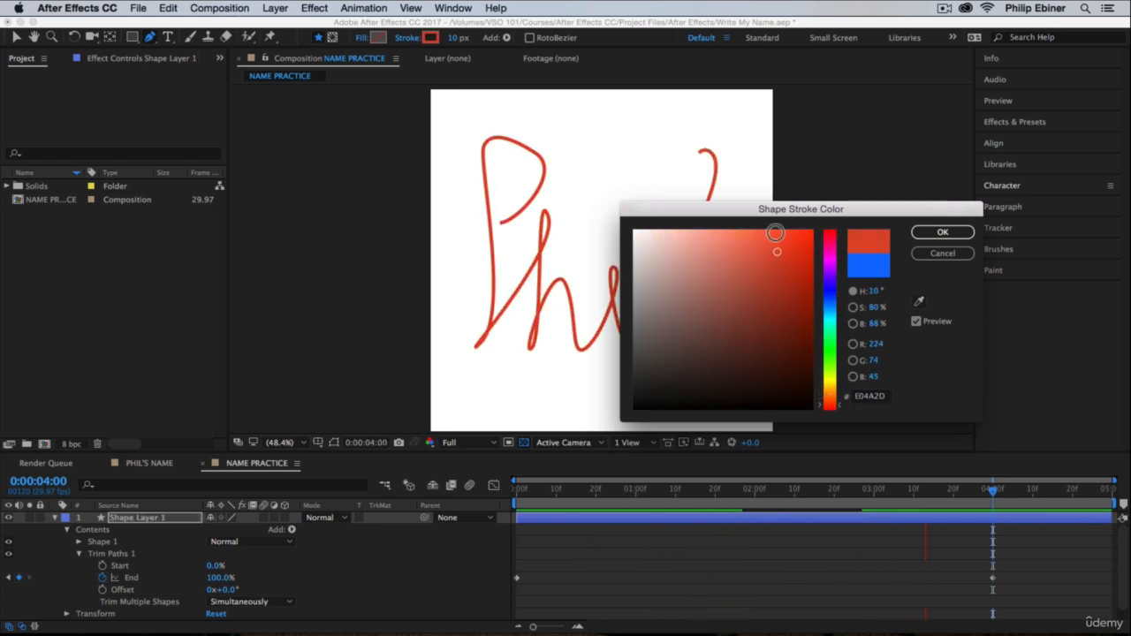
click(829, 242)
click(829, 233)
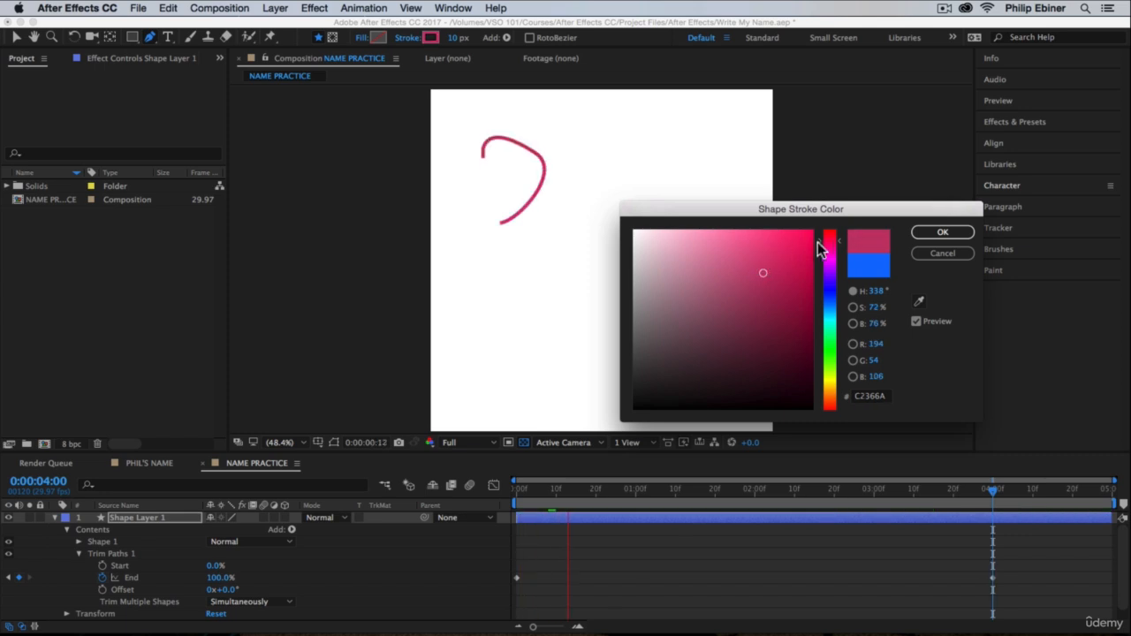
click(943, 232)
click(769, 586)
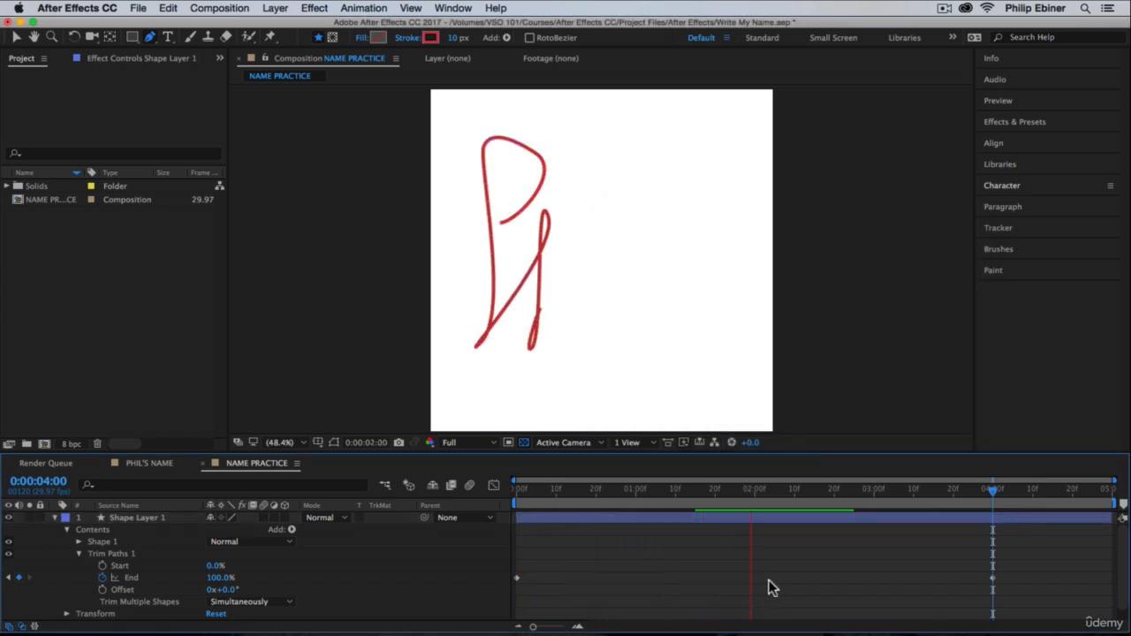
Step: Collapse Shape Layer 1 and play the red handwriting animation back from the first frame
click(55, 517)
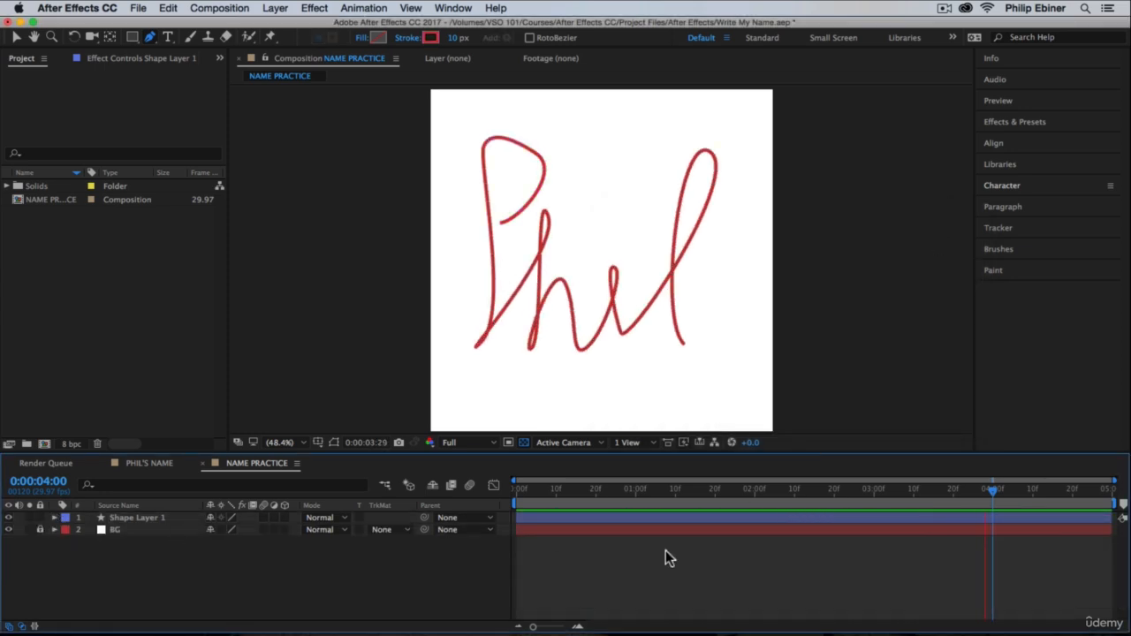
key(space)
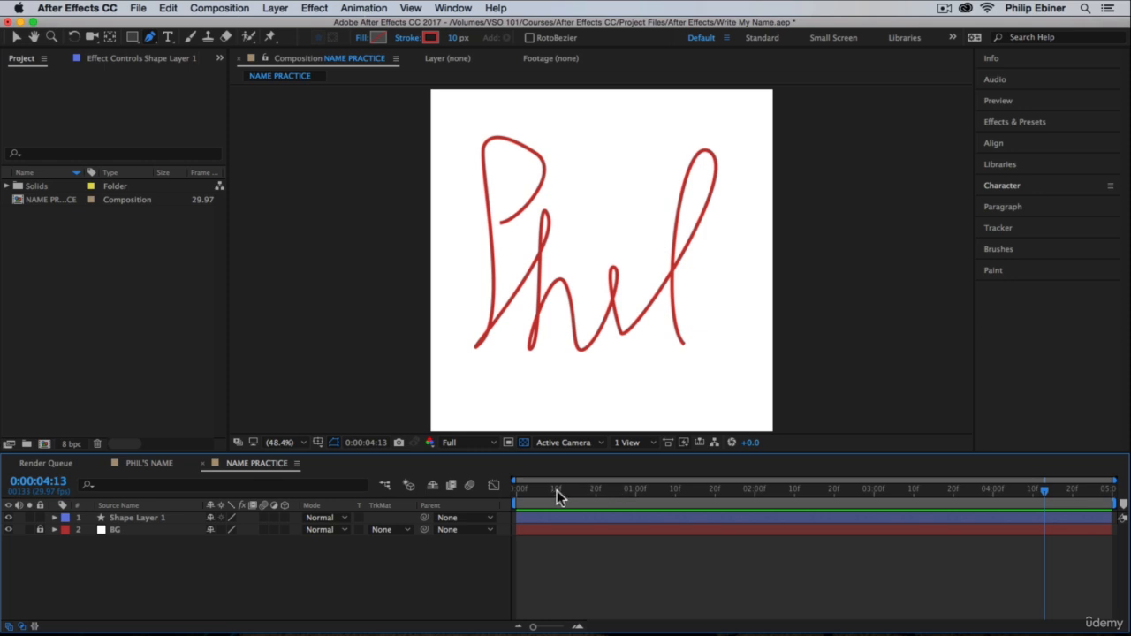
drag(558, 488, 416, 510)
key(space)
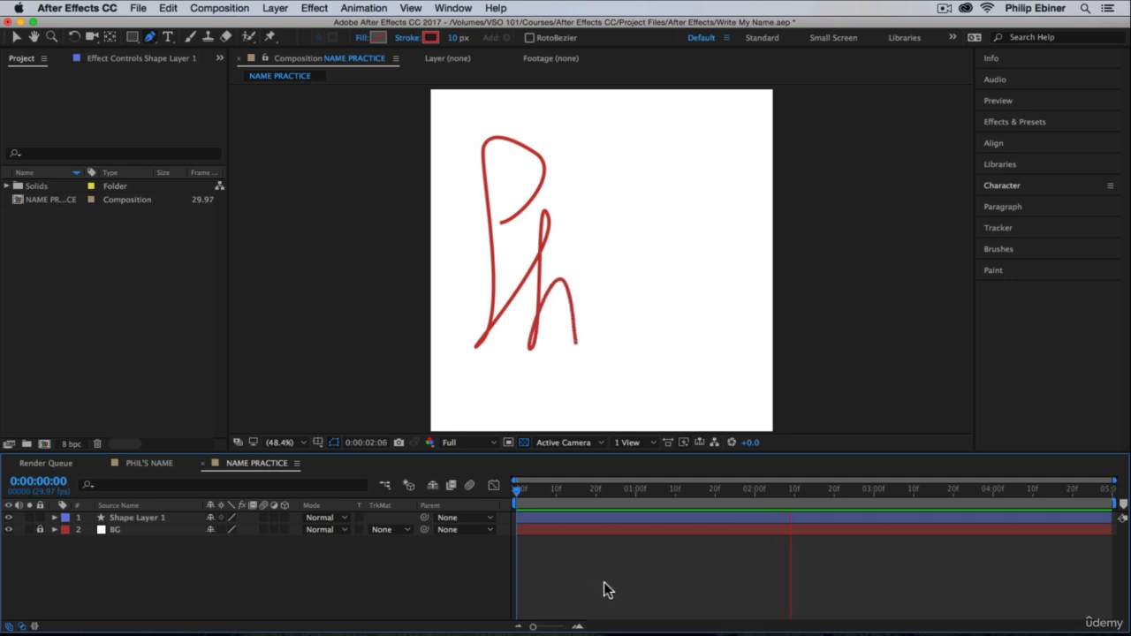
mouse_move(536, 491)
mouse_down()
mouse_move(649, 507)
mouse_move(899, 495)
mouse_move(1118, 510)
mouse_move(472, 521)
mouse_move(687, 497)
mouse_move(500, 508)
mouse_up()
key(space)
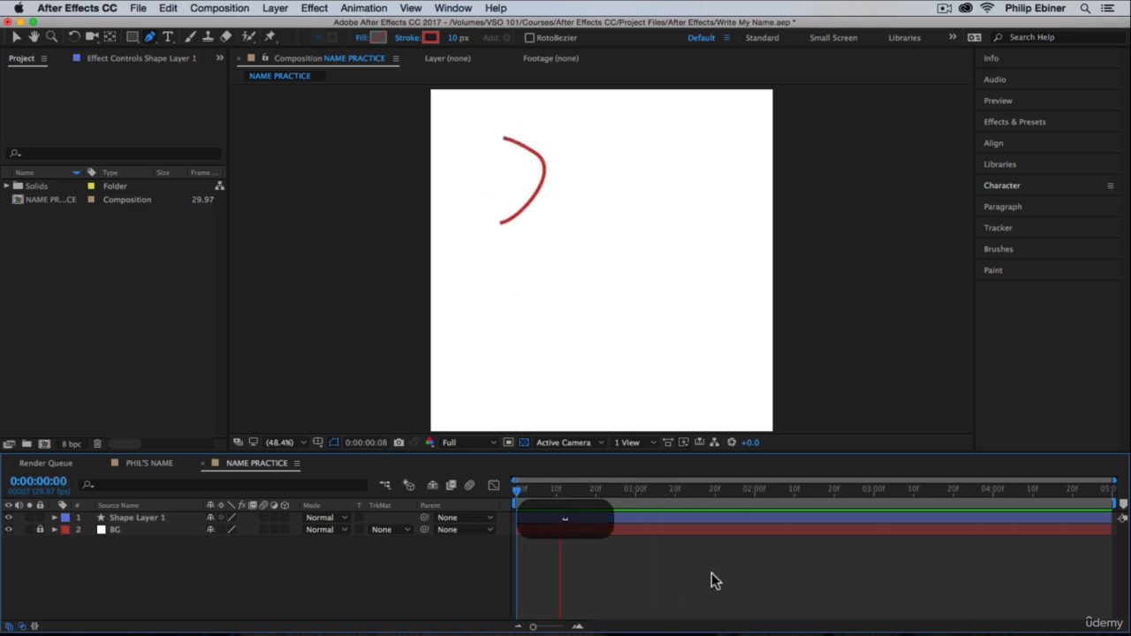